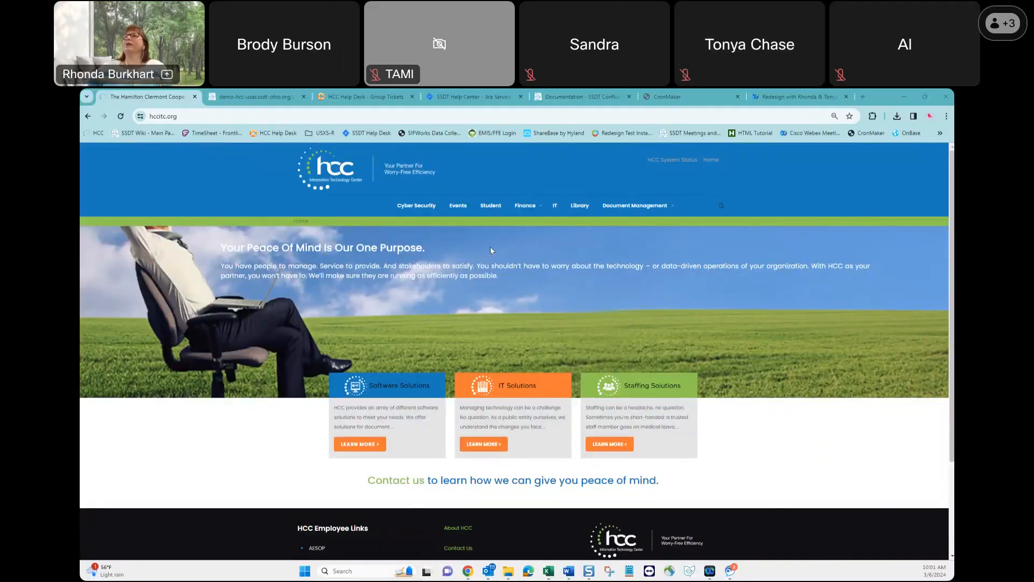
Open the HCC training recordings list from the Finance section's State Software Redesign page.
{"action": "mouse_move", "coordinate": [530, 207]}
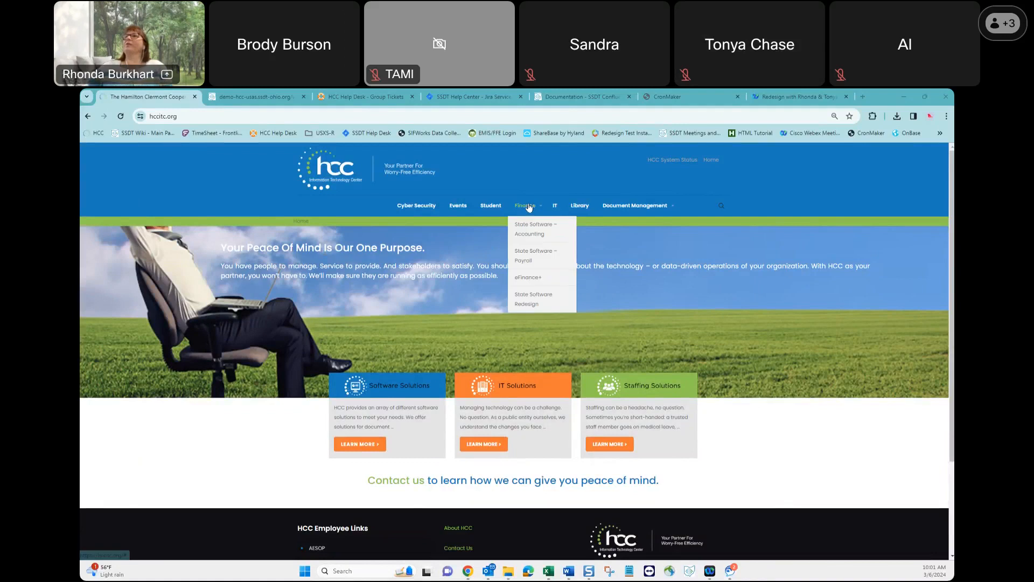
{"action": "left_click", "coordinate": [521, 303]}
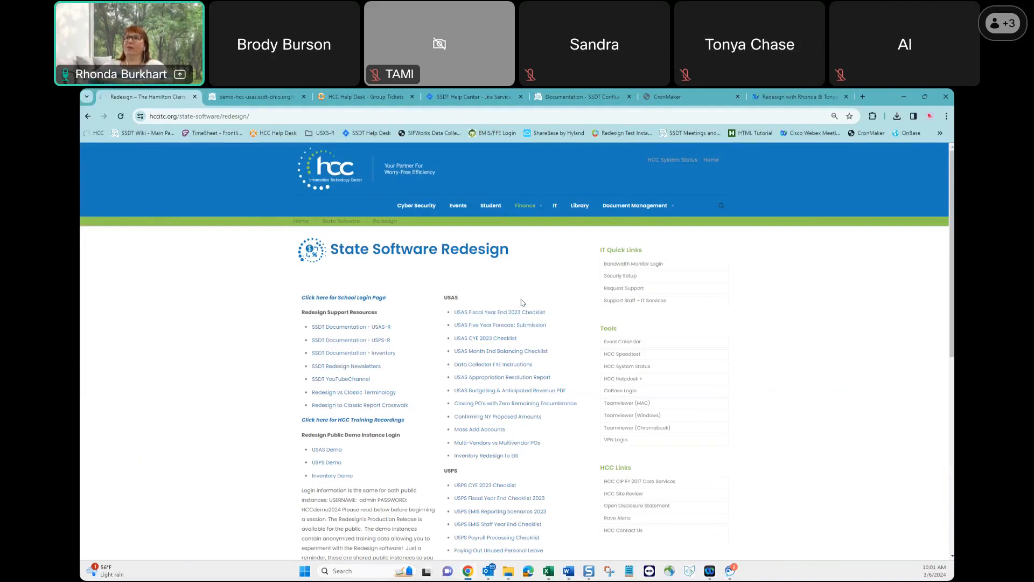
{"action": "left_click", "coordinate": [372, 421]}
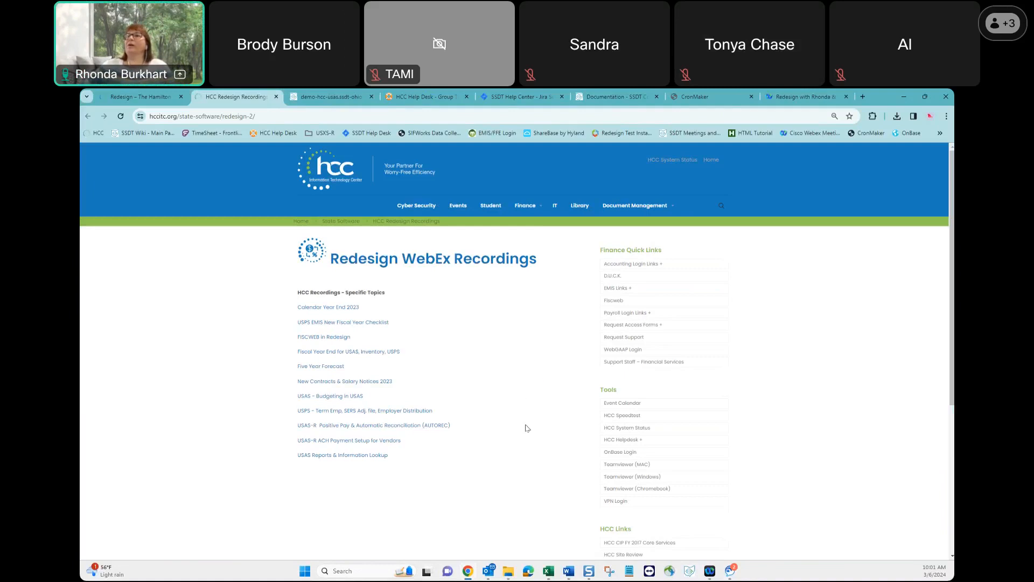
View the Five Year Forecast recording, close it, and reopen the HCC training recordings list.
{"action": "left_click", "coordinate": [326, 371]}
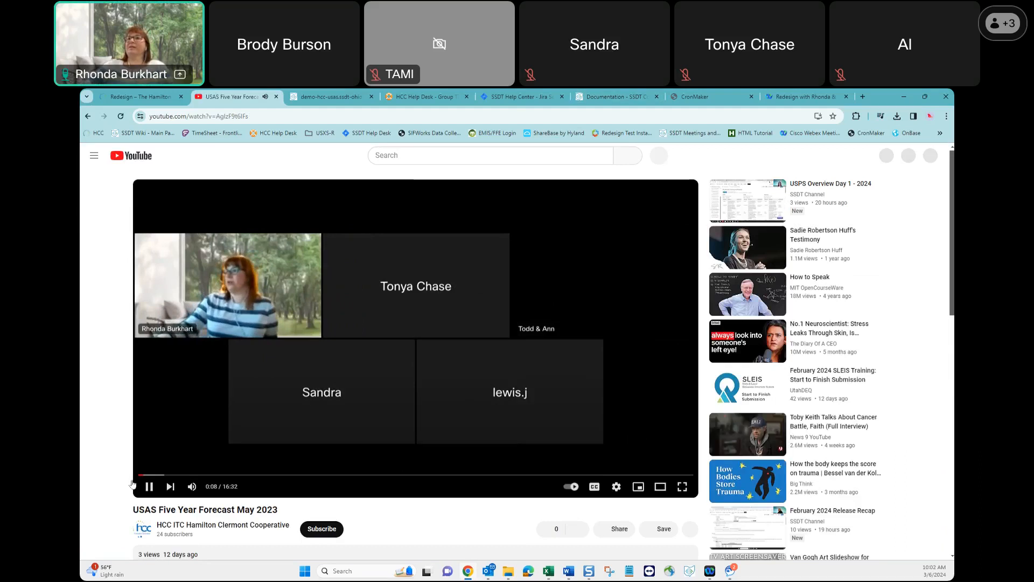
{"action": "left_click", "coordinate": [150, 489]}
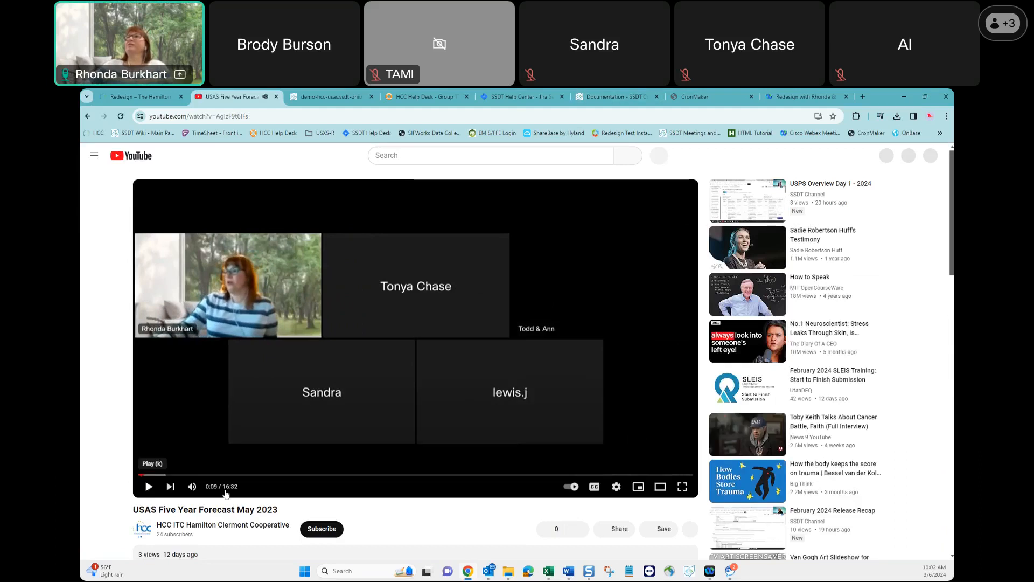
{"action": "left_click", "coordinate": [276, 96]}
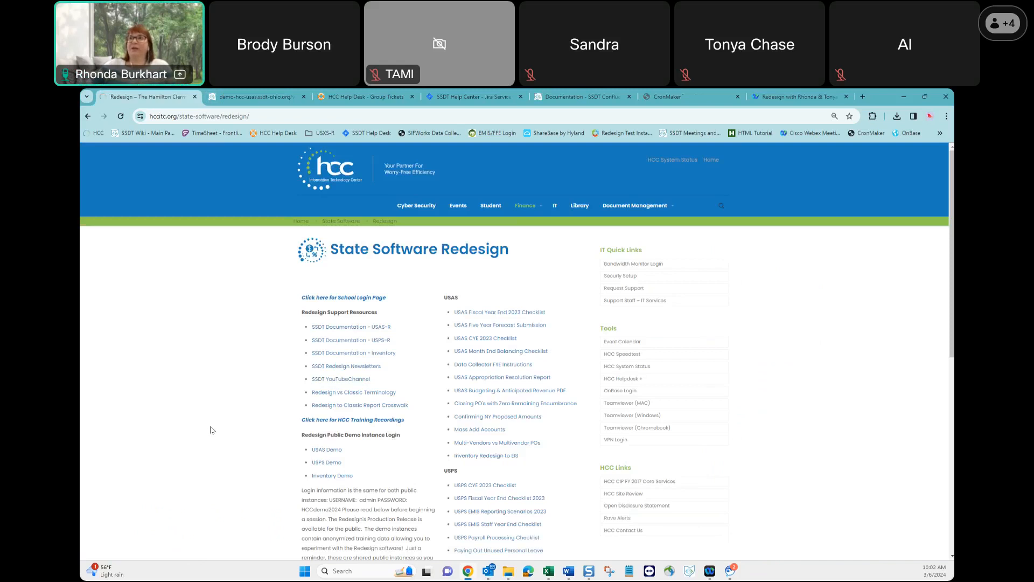
{"action": "left_click", "coordinate": [341, 421]}
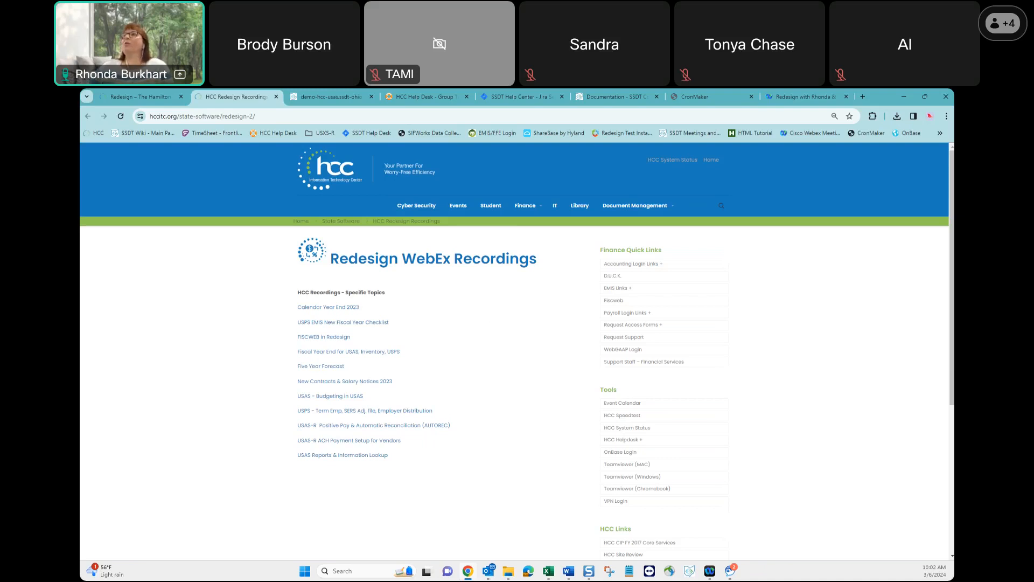
Switch to the USAS Report Bundles document in Word and review the setup instructions through the report bundle scheduling section.
{"action": "left_click", "coordinate": [569, 571]}
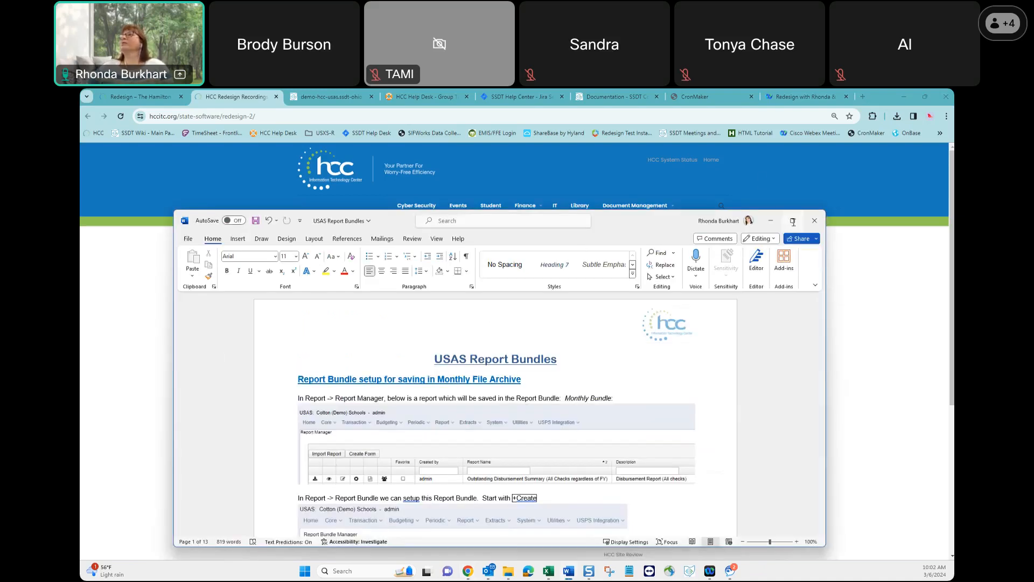
{"action": "left_click", "coordinate": [793, 221]}
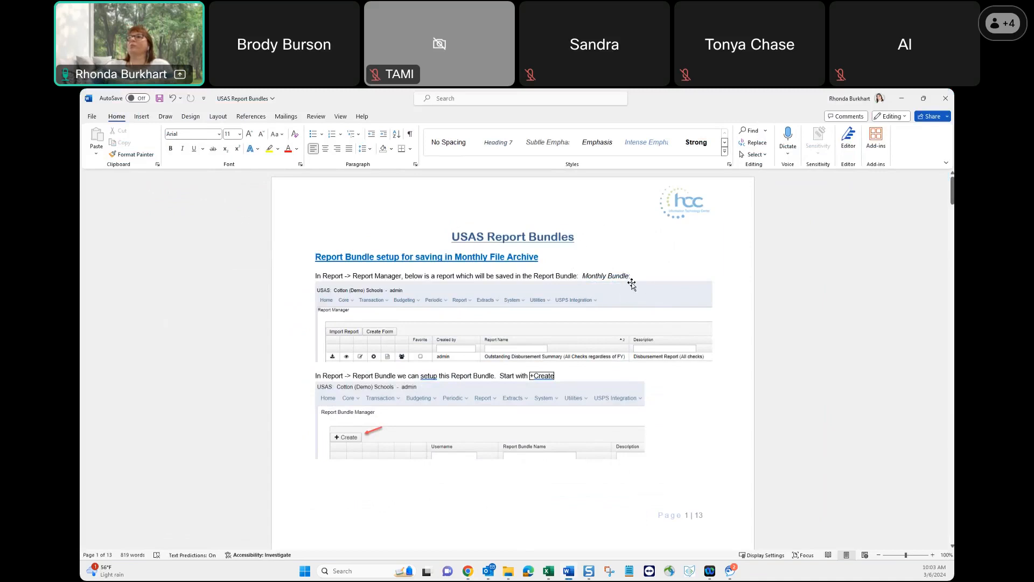
{"action": "scroll", "coordinate": [636, 331], "scroll_direction": "down", "scroll_amount": 1}
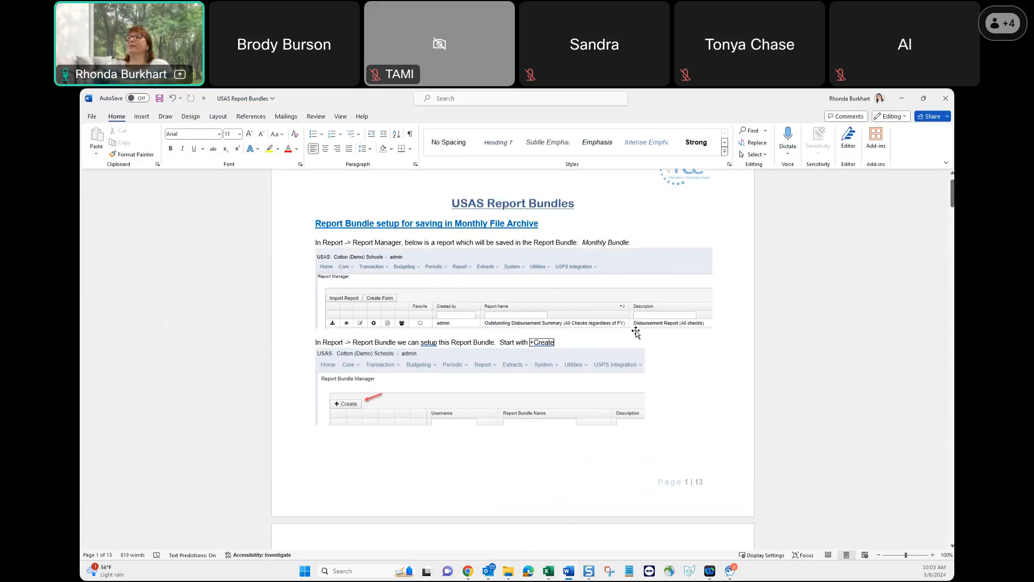
{"action": "scroll", "coordinate": [636, 331], "scroll_direction": "down", "scroll_amount": 9}
{"action": "scroll", "coordinate": [599, 353], "scroll_direction": "down", "scroll_amount": 6}
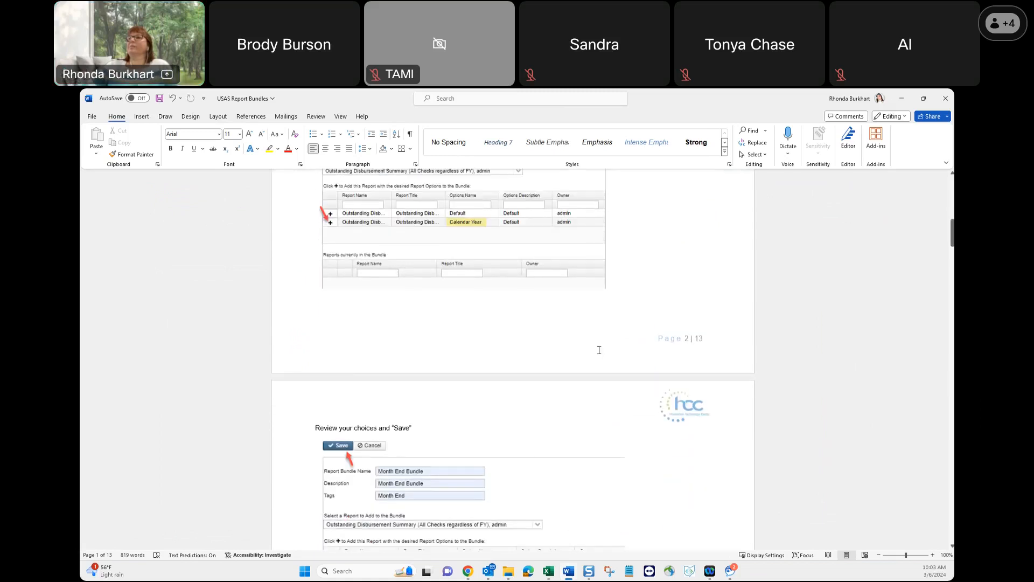
{"action": "scroll", "coordinate": [599, 352], "scroll_direction": "down", "scroll_amount": 7}
{"action": "scroll", "coordinate": [599, 353], "scroll_direction": "down", "scroll_amount": 9}
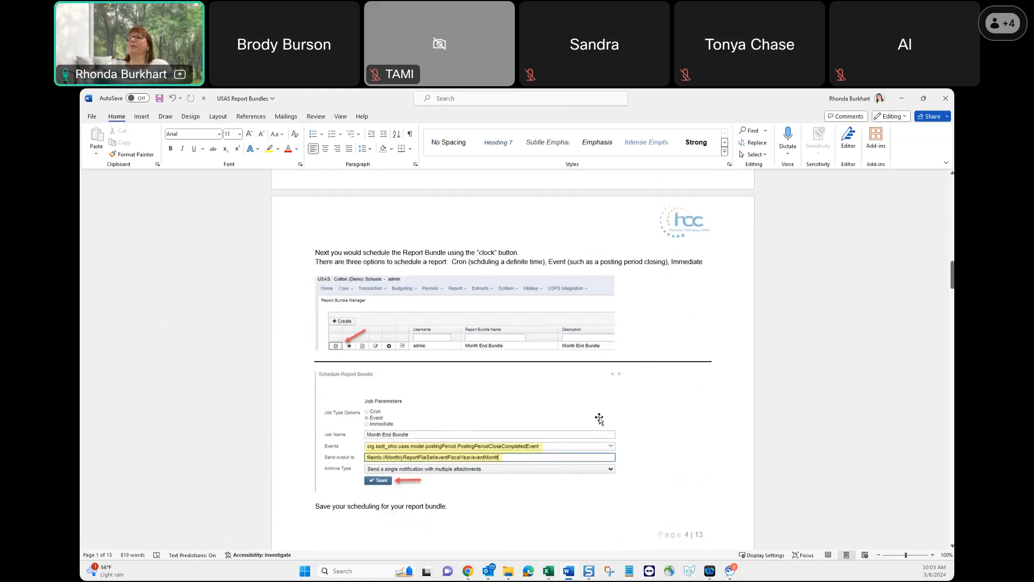
{"action": "scroll", "coordinate": [599, 419], "scroll_direction": "down", "scroll_amount": 2}
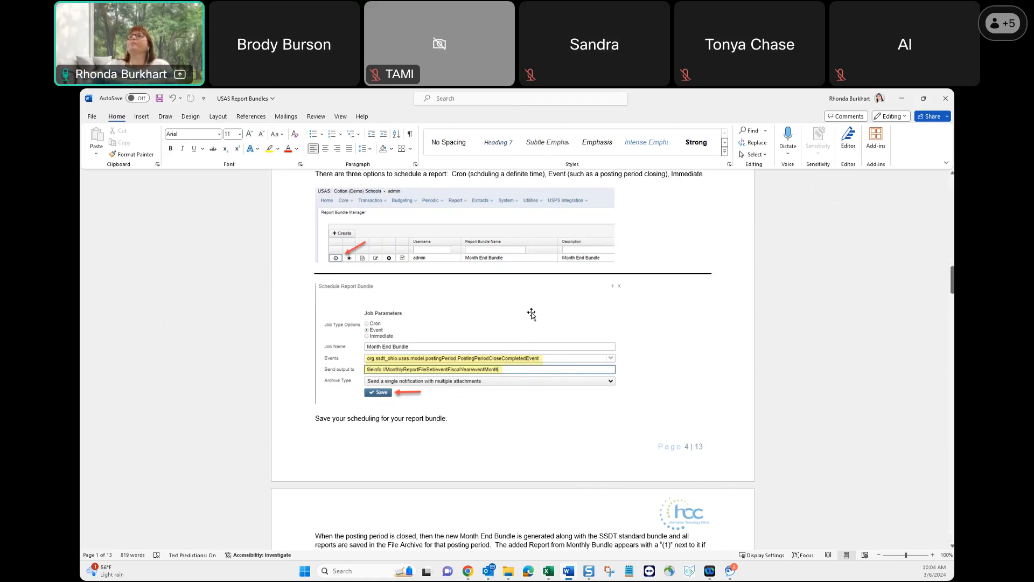
Return to the USAS demo site in the browser, restore the expired session, and open the Report Bundles manager.
{"action": "left_click", "coordinate": [903, 99]}
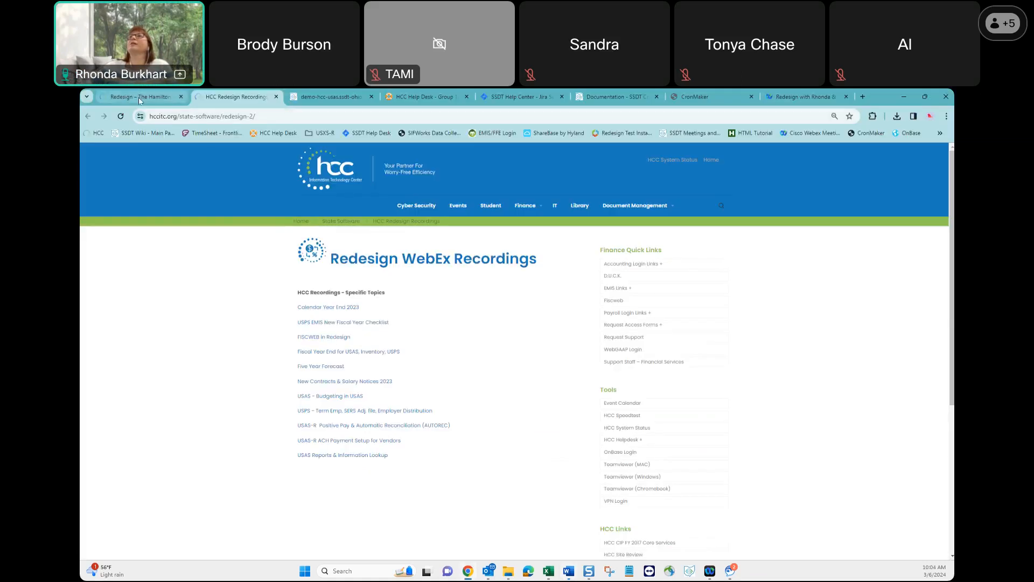
{"action": "left_click", "coordinate": [313, 103]}
{"action": "left_click", "coordinate": [238, 176]}
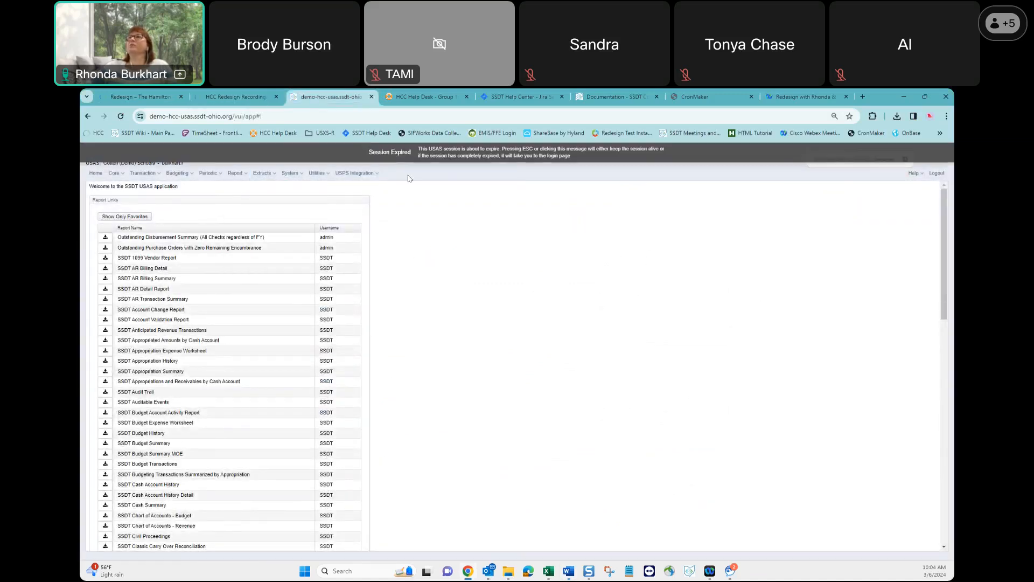
{"action": "left_click", "coordinate": [428, 160]}
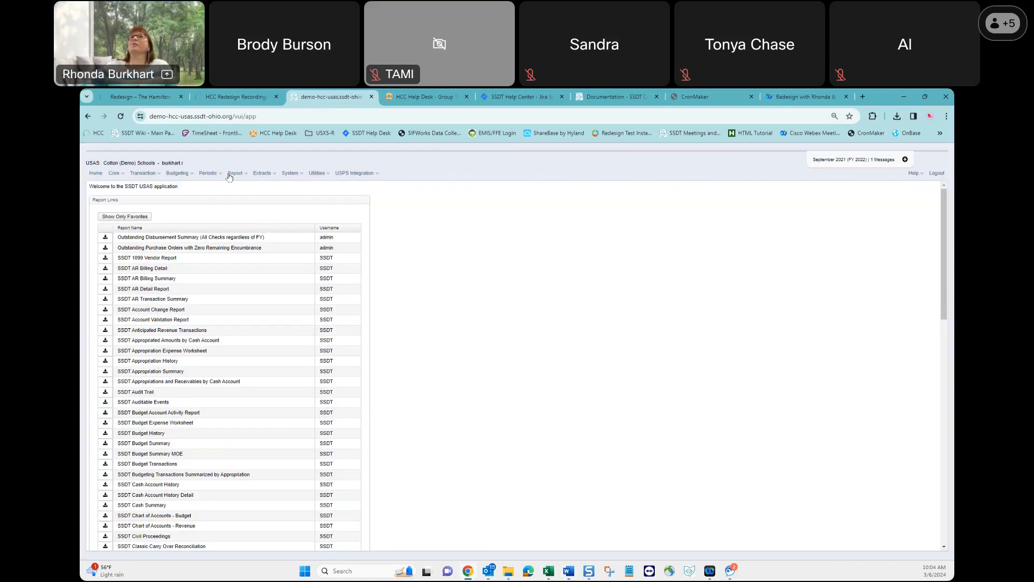
{"action": "left_click", "coordinate": [235, 173]}
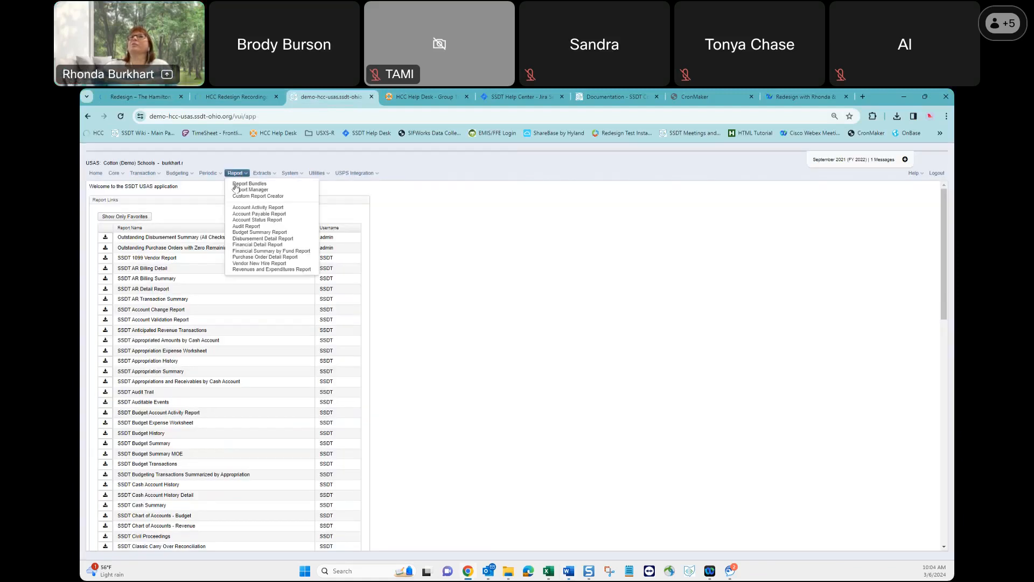
{"action": "left_click", "coordinate": [236, 185]}
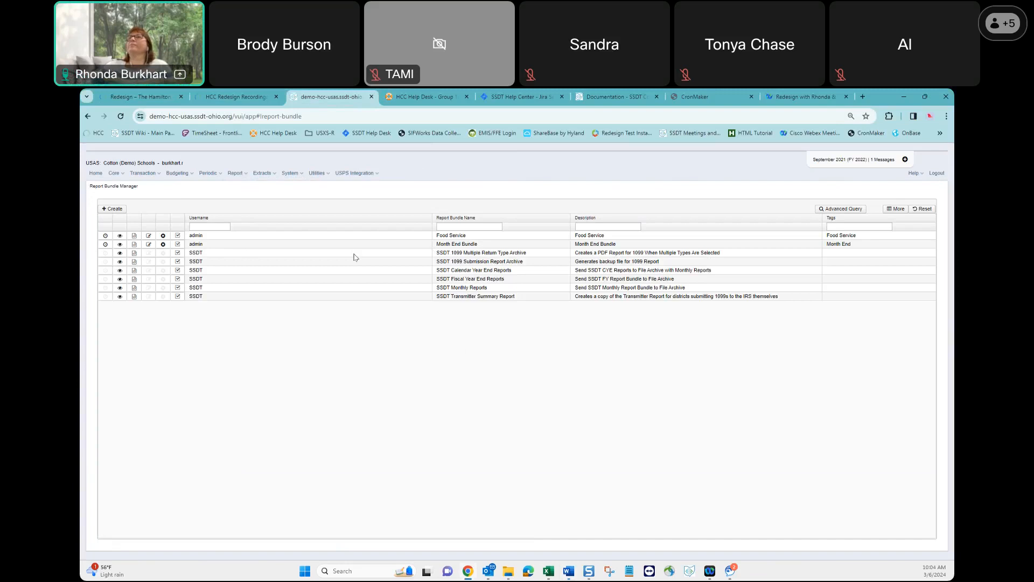
Examine the Month End Bundle's settings, especially its Send To Address, and close it without saving.
{"action": "left_click", "coordinate": [120, 245]}
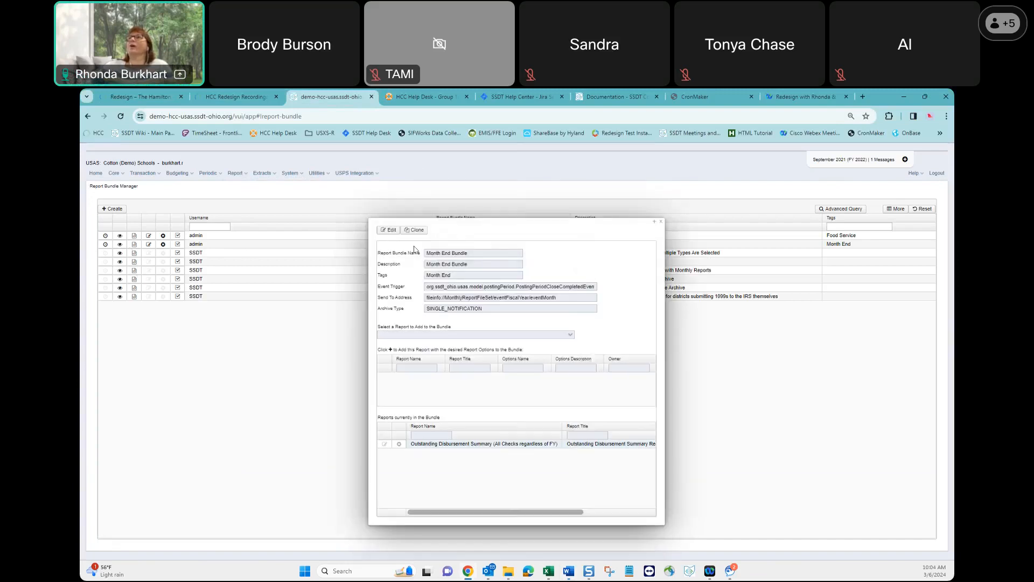
{"action": "left_click", "coordinate": [390, 230]}
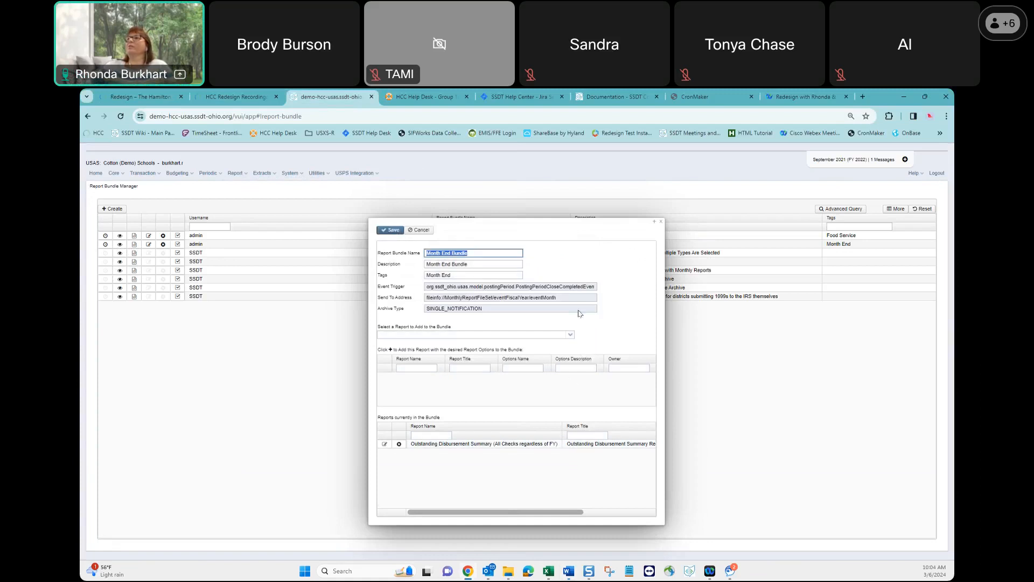
{"action": "left_click_drag", "start_coordinate": [568, 301], "coordinate": [425, 305]}
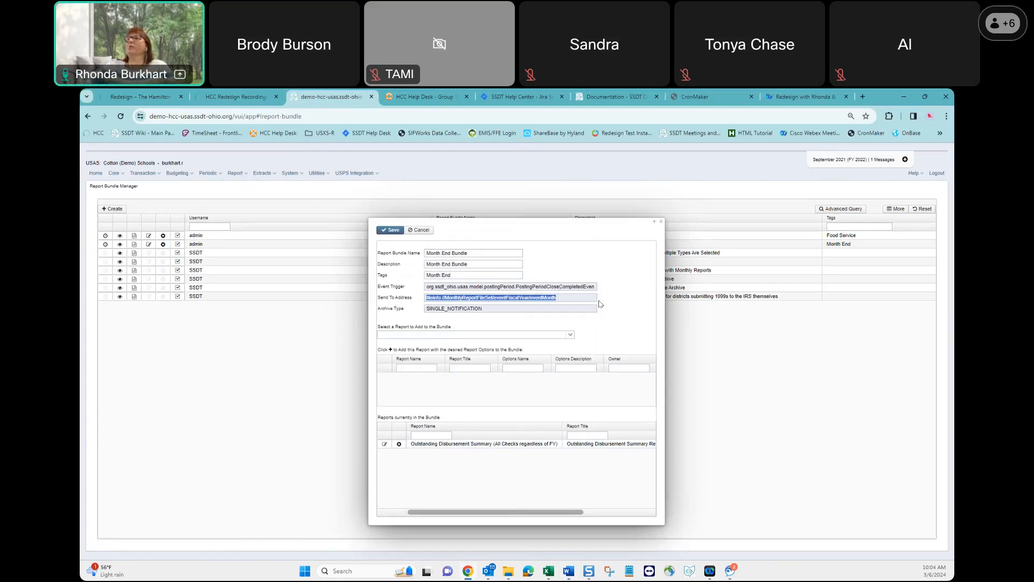
{"action": "left_click", "coordinate": [581, 297]}
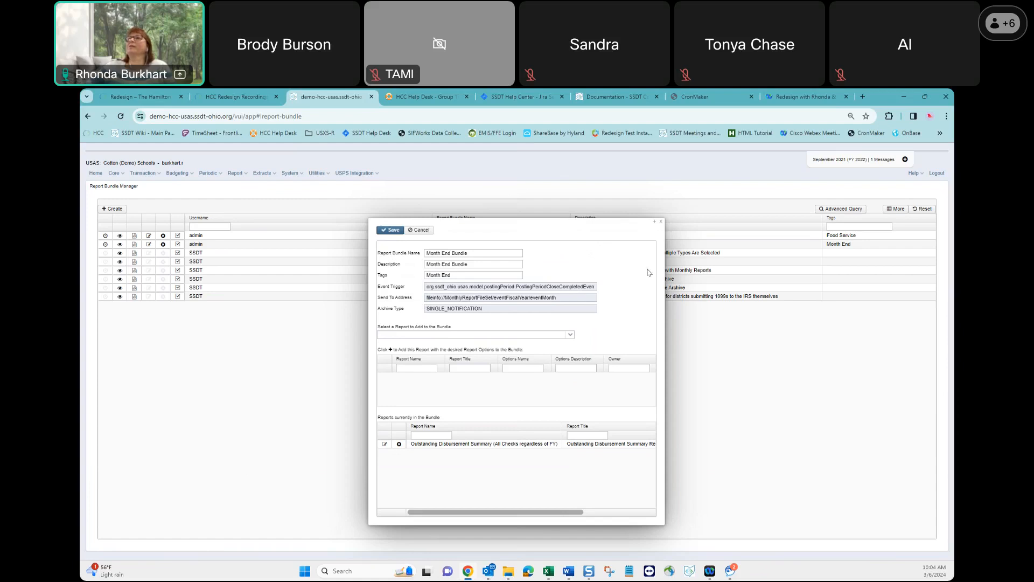
{"action": "left_click", "coordinate": [661, 223]}
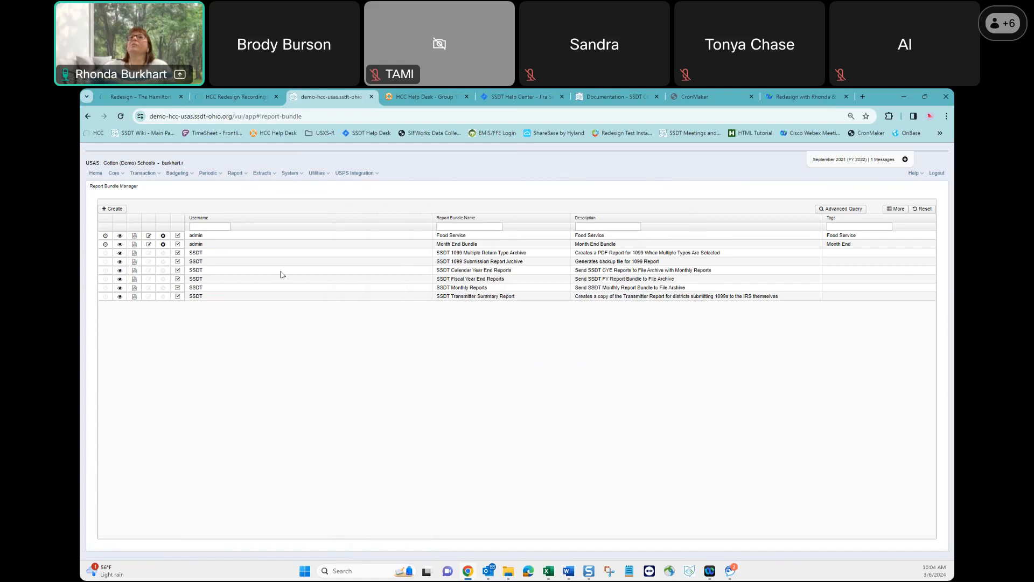
Create a new report bundle named "Month End Bundle 2".
{"action": "left_click", "coordinate": [114, 209]}
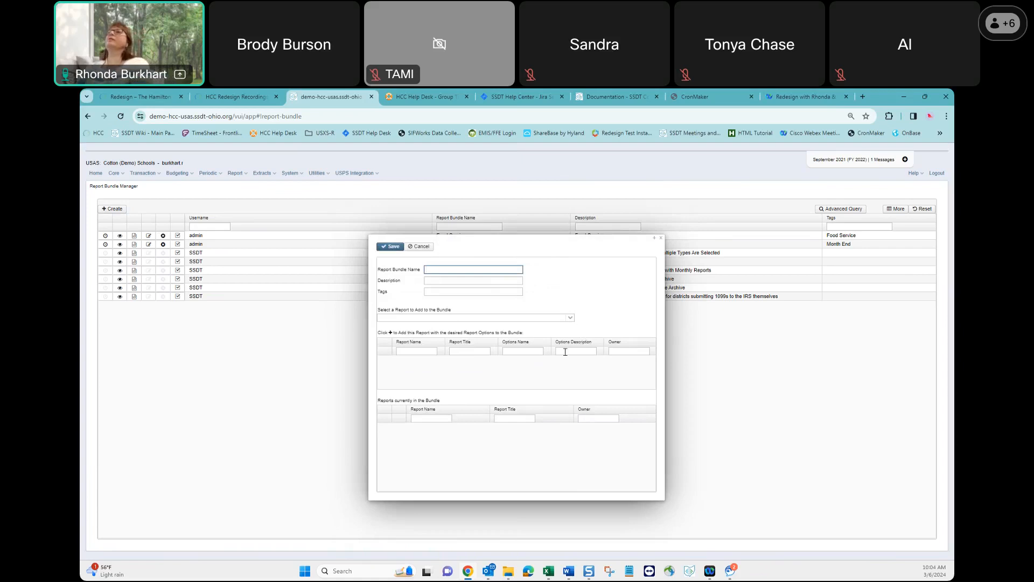
{"action": "type", "text": "Mon"}
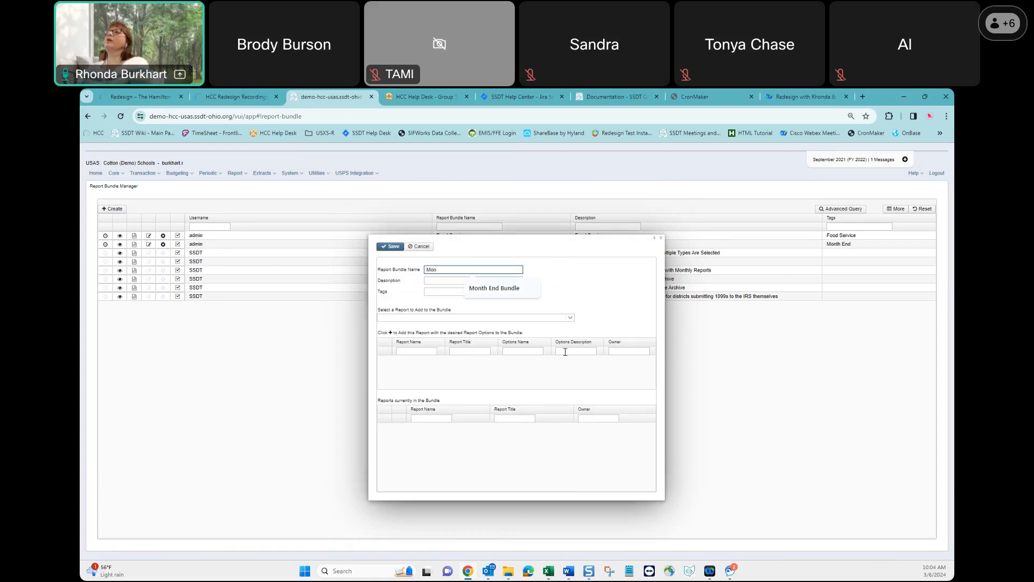
{"action": "left_click", "coordinate": [511, 289]}
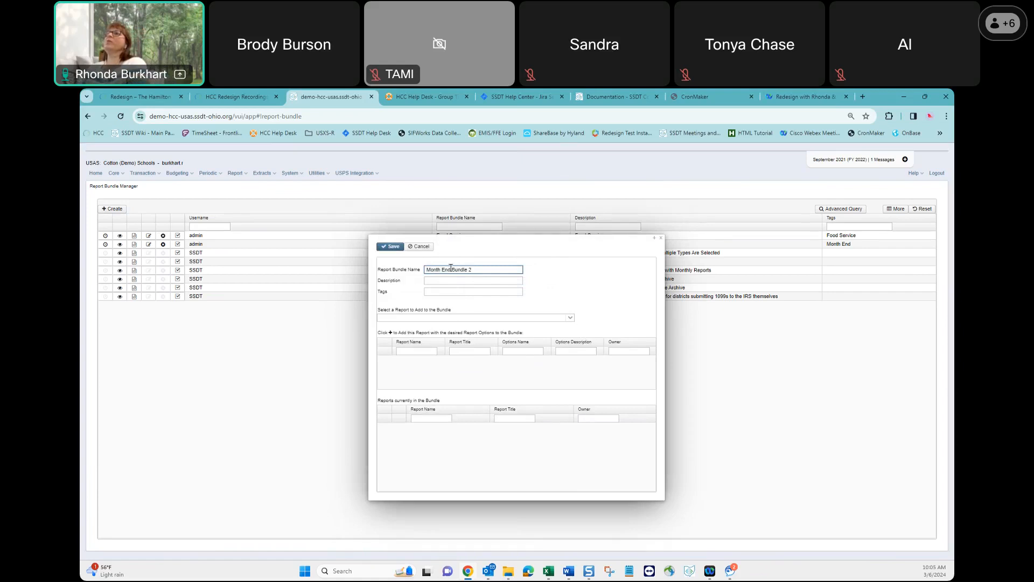
Reuse "Month End" from the bundle name as the new bundle's description and tag.
{"action": "left_click_drag", "start_coordinate": [451, 269], "coordinate": [426, 270]}
{"action": "key", "text": "ctrl+c"}
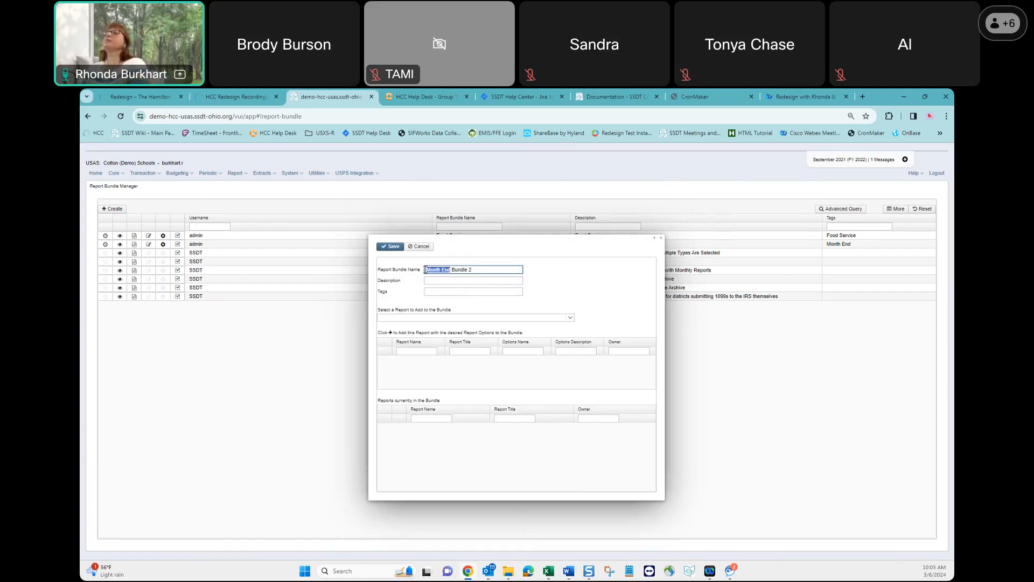
{"action": "left_click", "coordinate": [448, 280]}
{"action": "key", "text": "ctrl+v"}
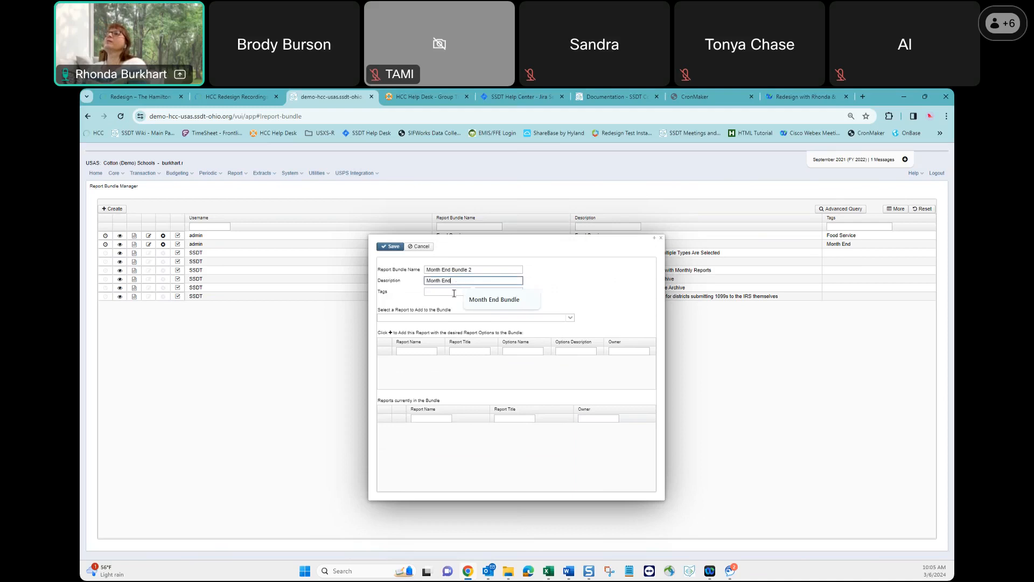
{"action": "left_click", "coordinate": [453, 292]}
{"action": "key", "text": "ctrl+v"}
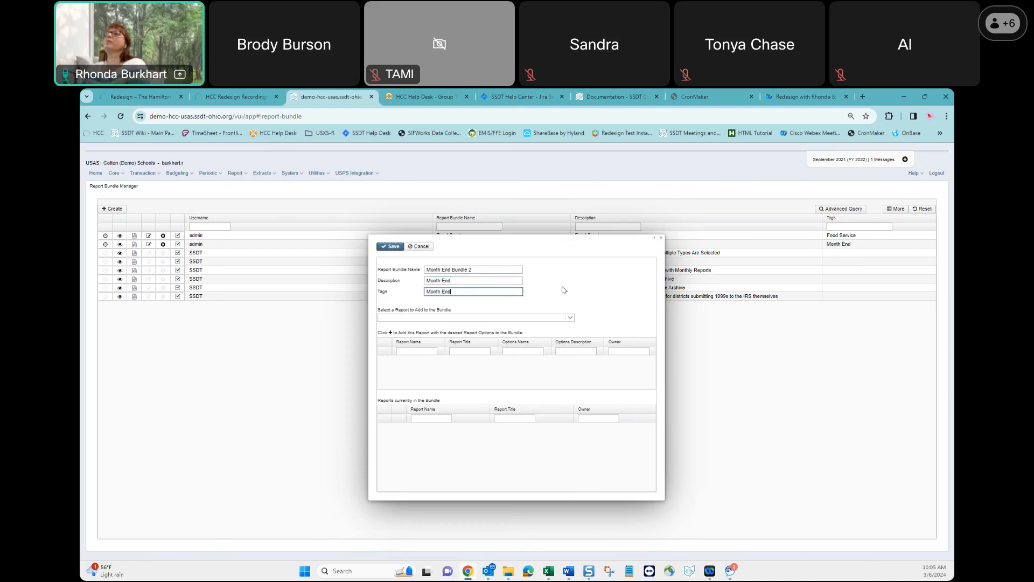
Change the new bundle's name to "Month End Bundle Food Service 2".
{"action": "left_click", "coordinate": [471, 318]}
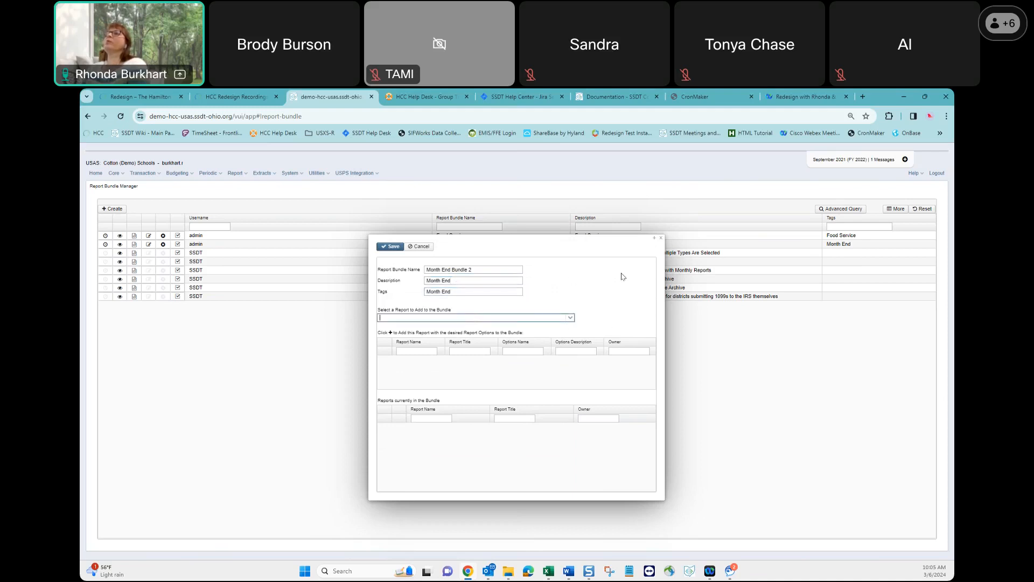
{"action": "left_click", "coordinate": [470, 270]}
{"action": "type", "text": "Food Service"}
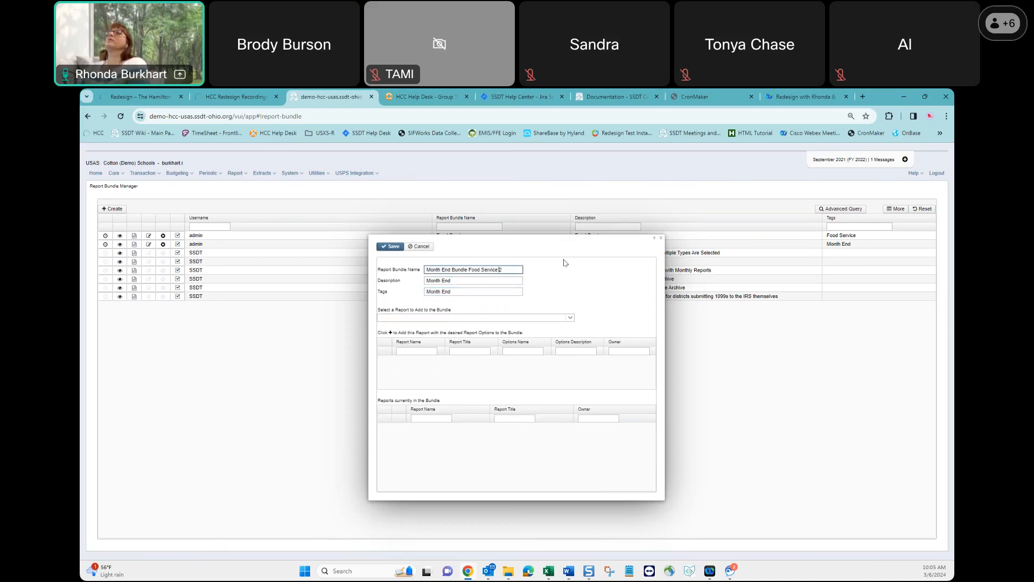
Add the SSDT Financial Detail Report for Current Period to the bundle with the Food Service report options.
{"action": "left_click", "coordinate": [469, 320]}
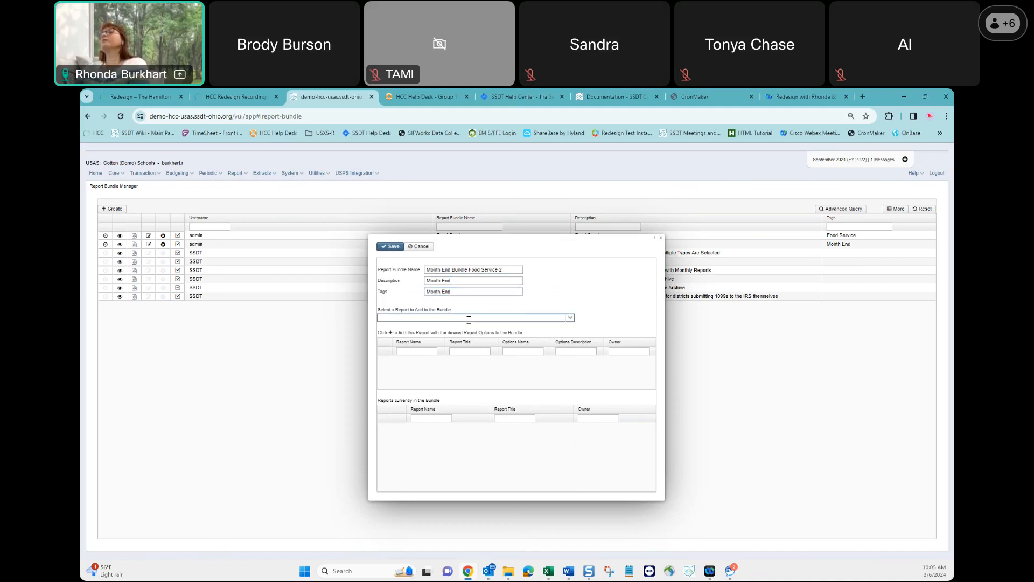
{"action": "type", "text": "cur"}
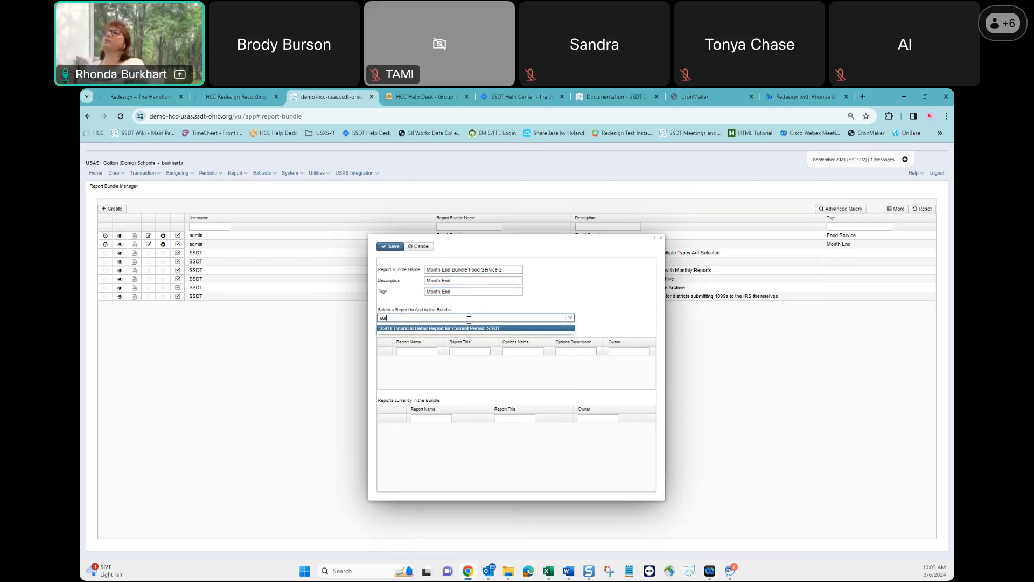
{"action": "left_click", "coordinate": [447, 330]}
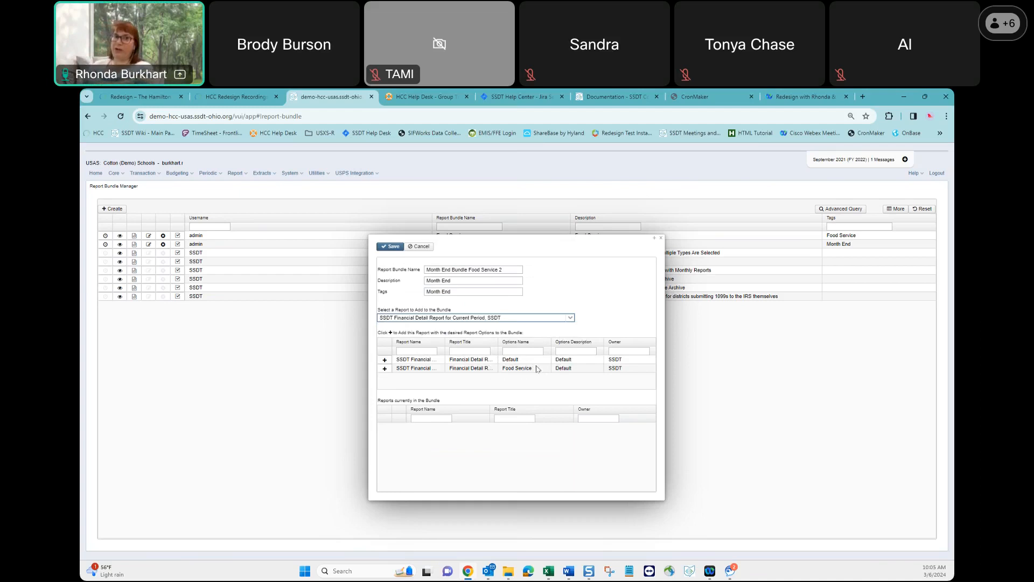
{"action": "left_click", "coordinate": [385, 369]}
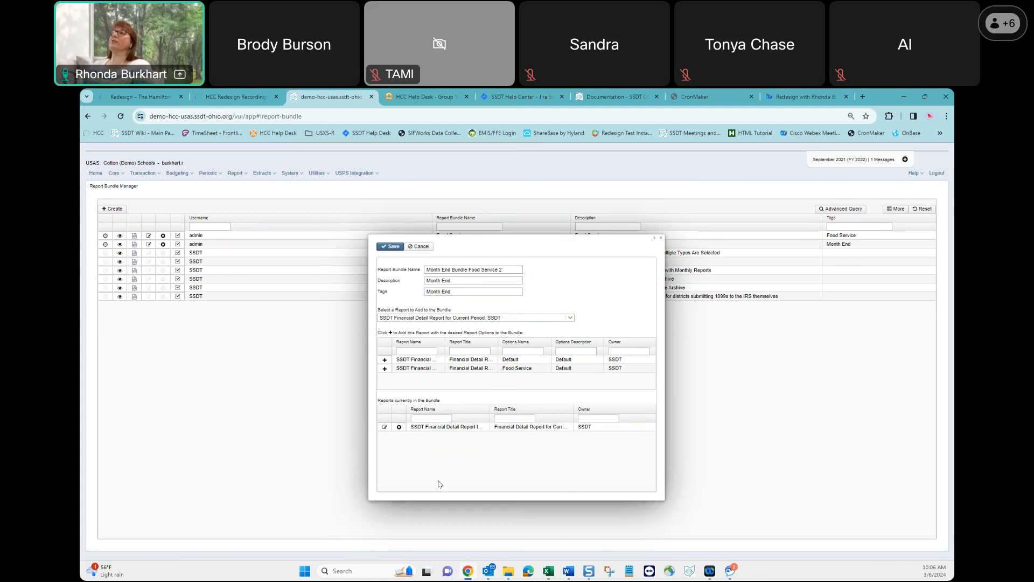
Append "- Food Service - Month End" to the bundled Financial Detail Report's name in its report options.
{"action": "left_click", "coordinate": [385, 428]}
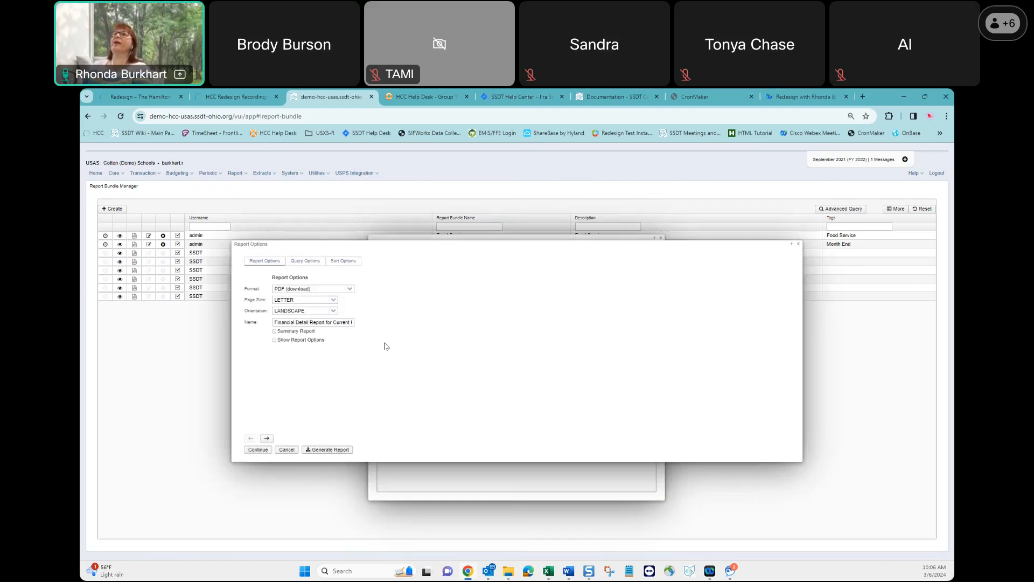
{"action": "left_click", "coordinate": [344, 322]}
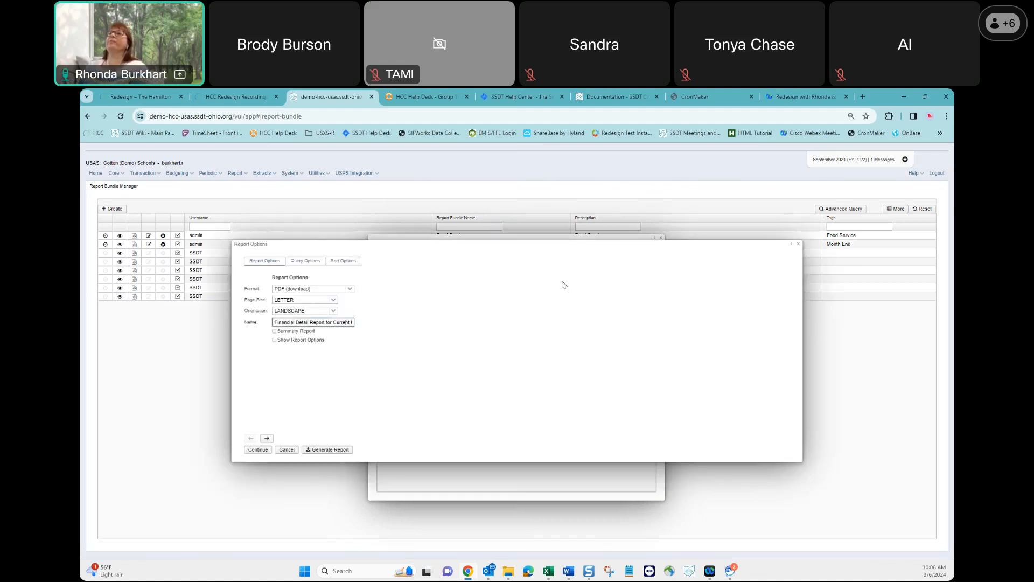
{"action": "type", "text": "- Food Service"}
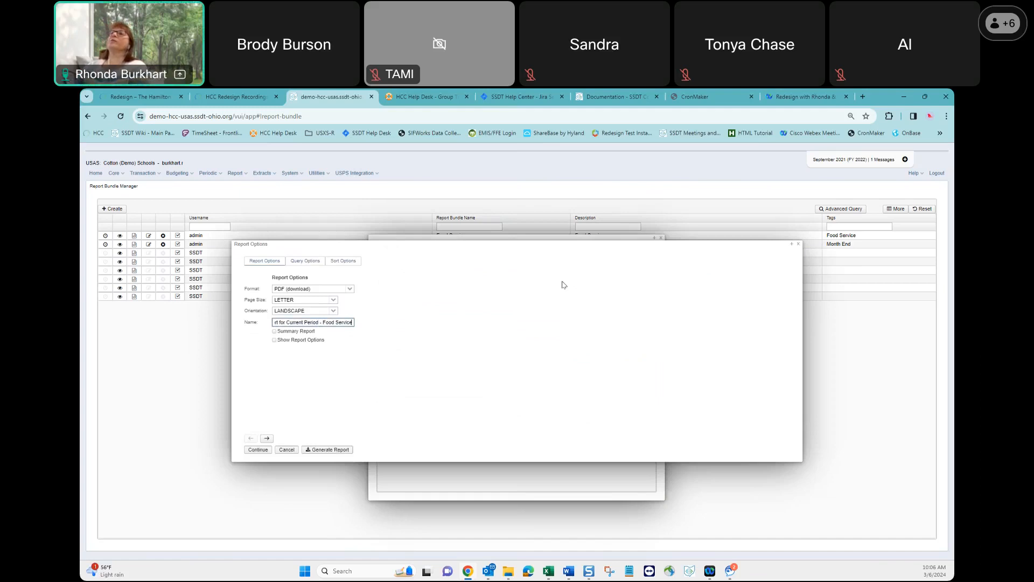
{"action": "type", "text": "- Mon"}
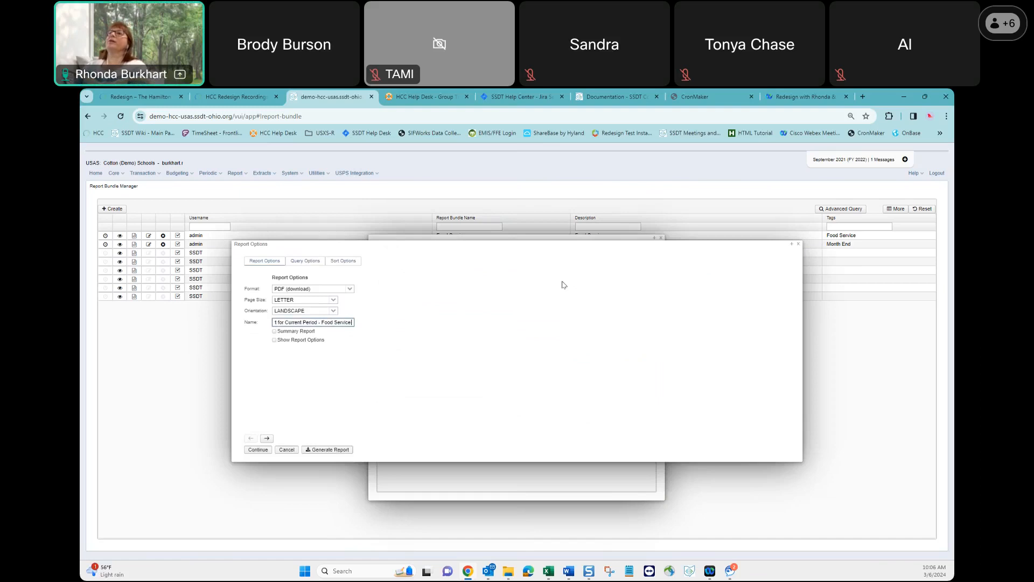
{"action": "type", "text": "th End"}
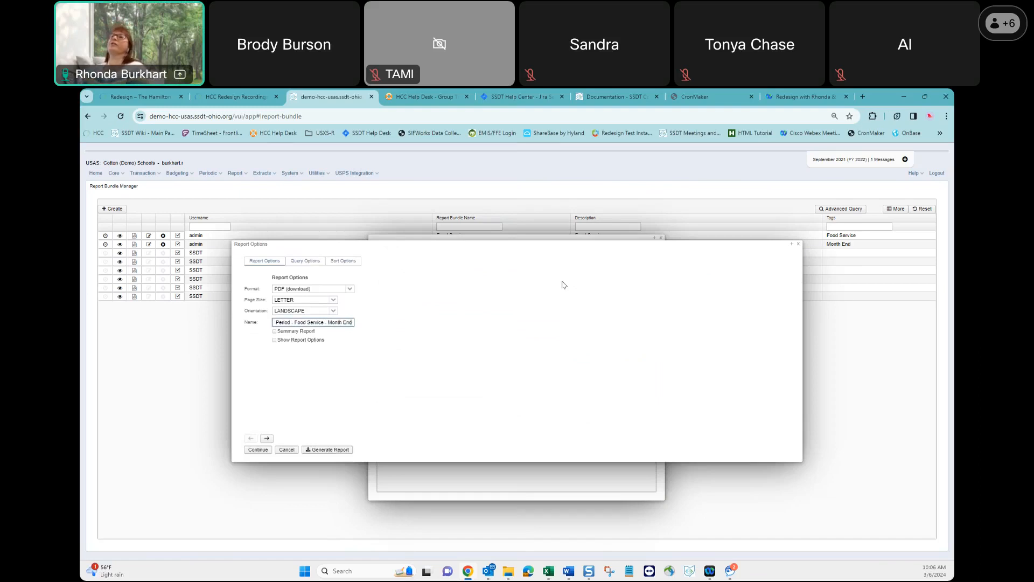
Check the query parameters of the bundled Financial Detail Report and apply its updated report options.
{"action": "left_click", "coordinate": [267, 439]}
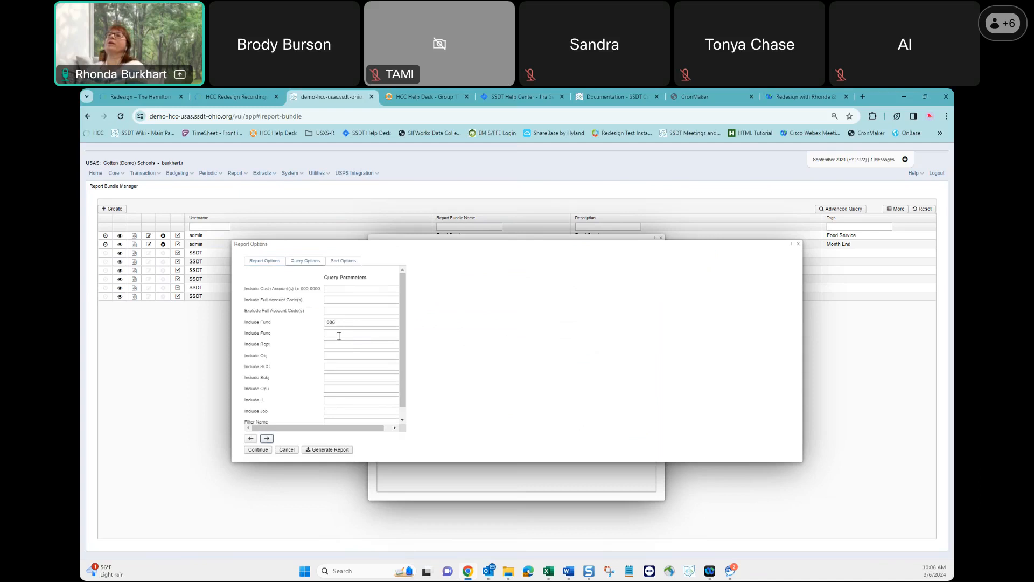
{"action": "scroll", "coordinate": [342, 388], "scroll_direction": "down", "scroll_amount": 1}
{"action": "scroll", "coordinate": [342, 388], "scroll_direction": "down", "scroll_amount": 2}
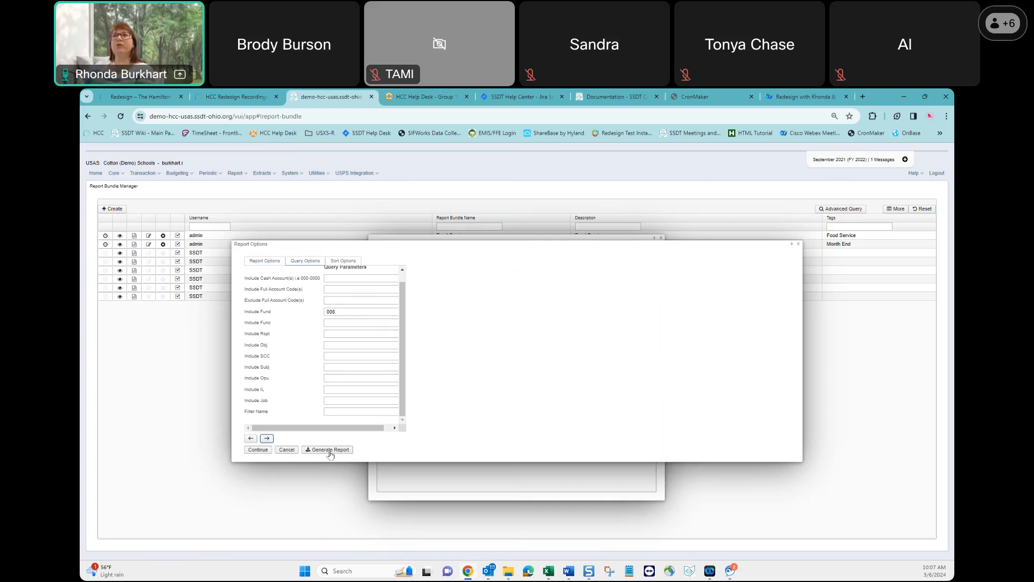
{"action": "left_click", "coordinate": [256, 450]}
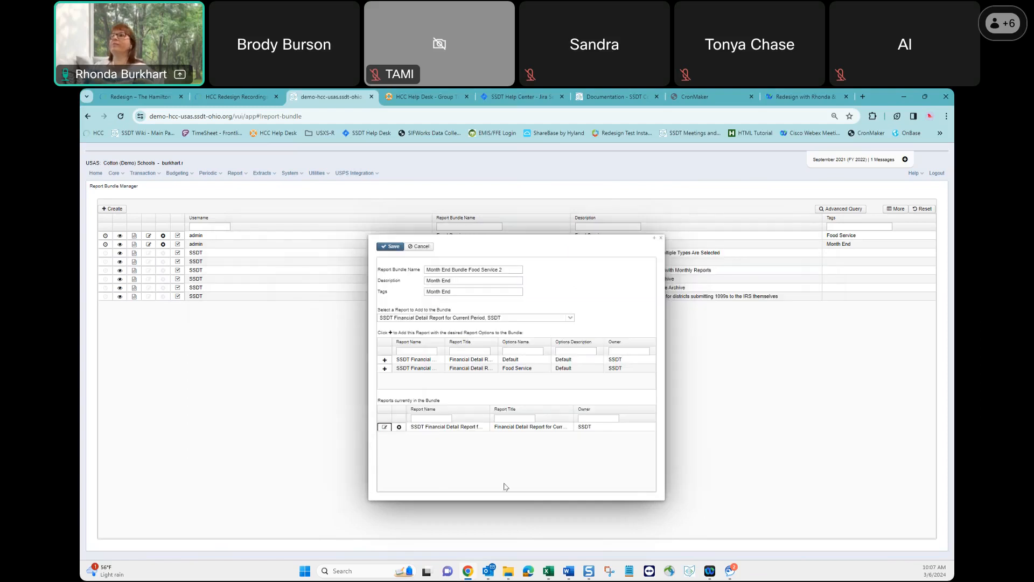
Widen the Report Title column in the list of bundled reports and save the report bundle.
{"action": "left_click_drag", "start_coordinate": [575, 410], "coordinate": [651, 412]}
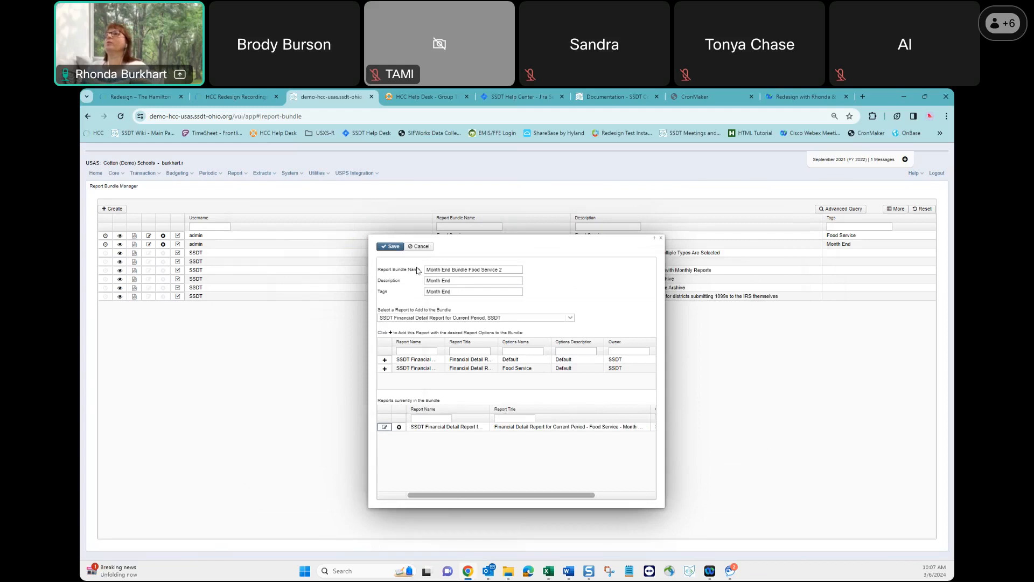
{"action": "left_click", "coordinate": [393, 249]}
{"action": "left_click", "coordinate": [661, 240]}
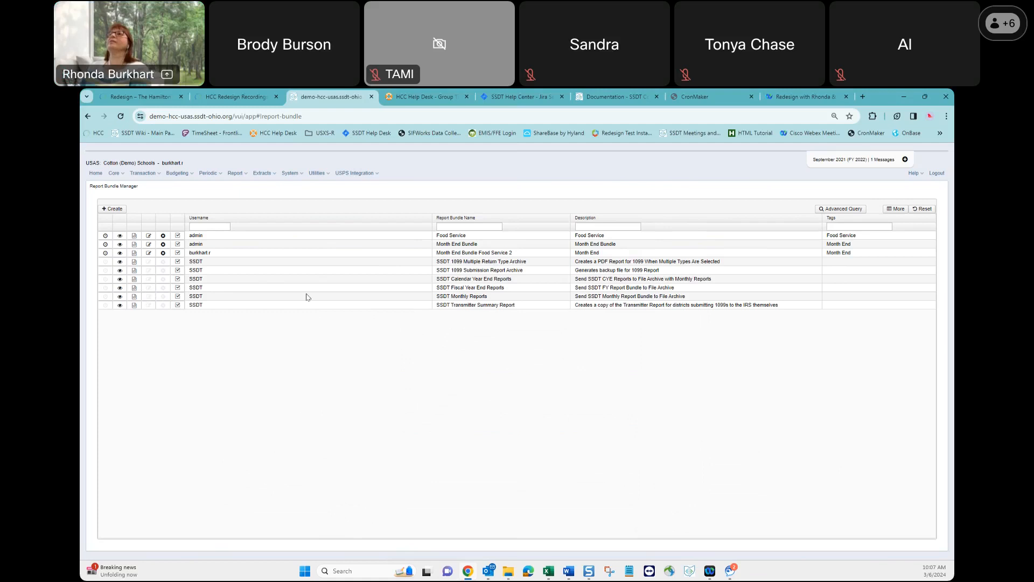
Schedule Month End Bundle Food Service 2 as an Event job triggered by org.ssdt_ohio.usas.model.postingPeriod.PostingPeriodCloseCompletedEvent.
{"action": "left_click", "coordinate": [106, 254]}
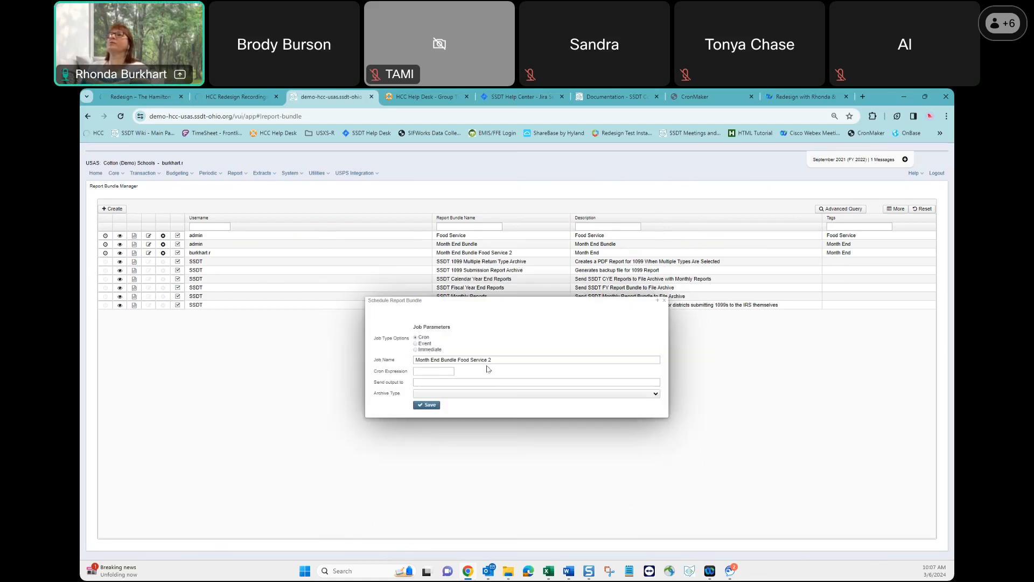
{"action": "left_click", "coordinate": [415, 344]}
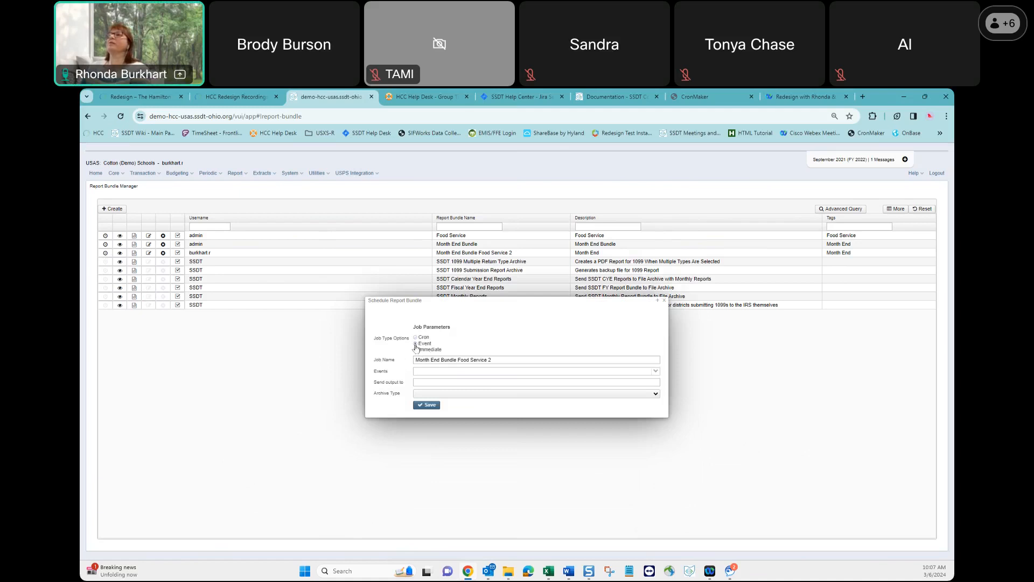
{"action": "left_click", "coordinate": [656, 372]}
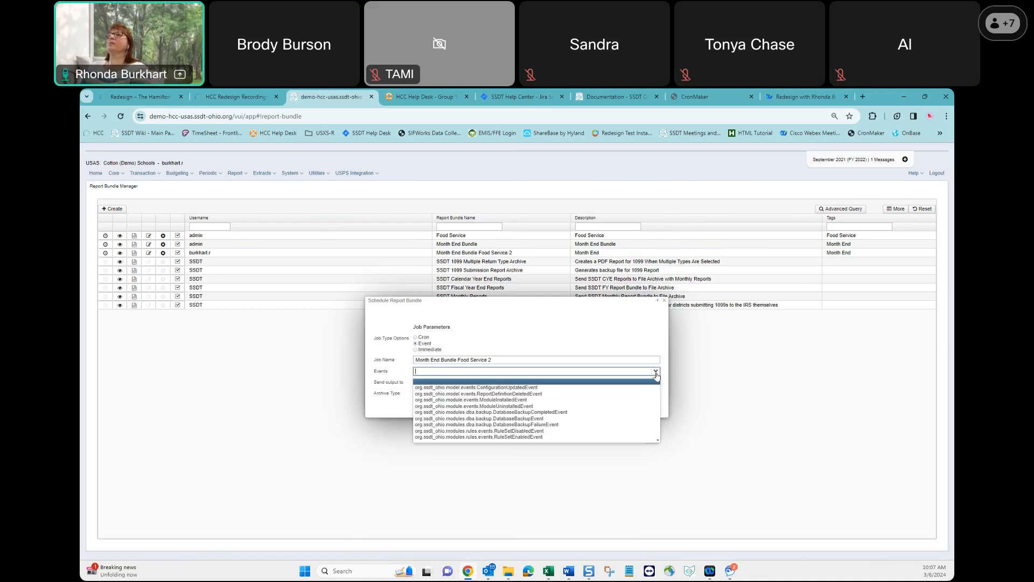
{"action": "key", "text": "Down"}
{"action": "key", "text": "Down"}
{"action": "key", "text": "Down"}
{"action": "key", "text": "Down"}
{"action": "key", "text": "Down"}
{"action": "key", "text": "Down"}
{"action": "key", "text": "Down"}
{"action": "key", "text": "Down"}
{"action": "key", "text": "Down"}
{"action": "key", "text": "Down"}
{"action": "key", "text": "Down"}
{"action": "key", "text": "Down"}
{"action": "key", "text": "Down"}
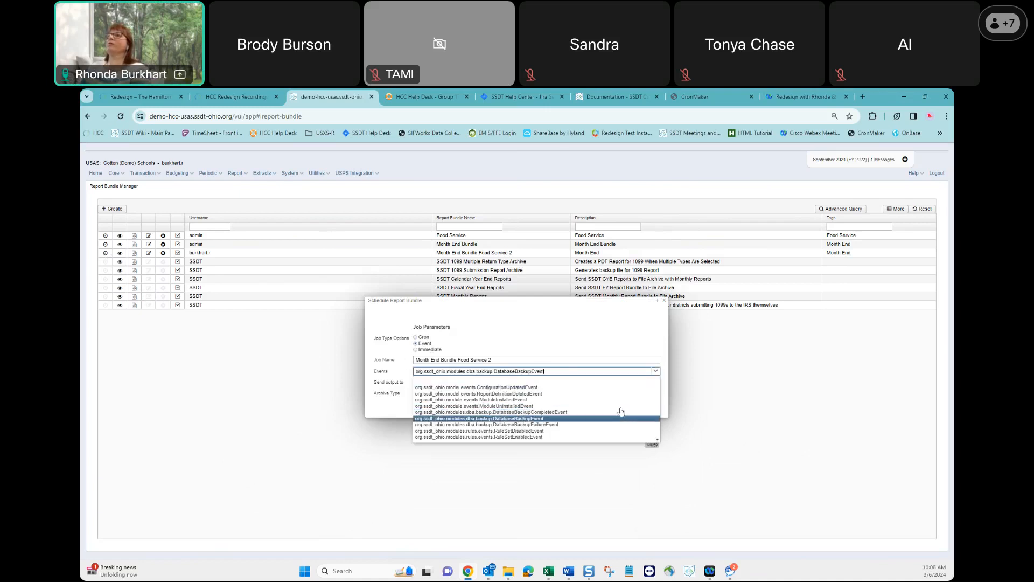
{"action": "key", "text": "Down"}
{"action": "key", "text": "Down"}
{"action": "key", "text": "Down"}
{"action": "key", "text": "Down"}
{"action": "key", "text": "Down"}
{"action": "key", "text": "Down"}
{"action": "key", "text": "Down"}
{"action": "key", "text": "Down"}
{"action": "key", "text": "Down"}
{"action": "key", "text": "Down"}
{"action": "key", "text": "Down"}
{"action": "key", "text": "Down"}
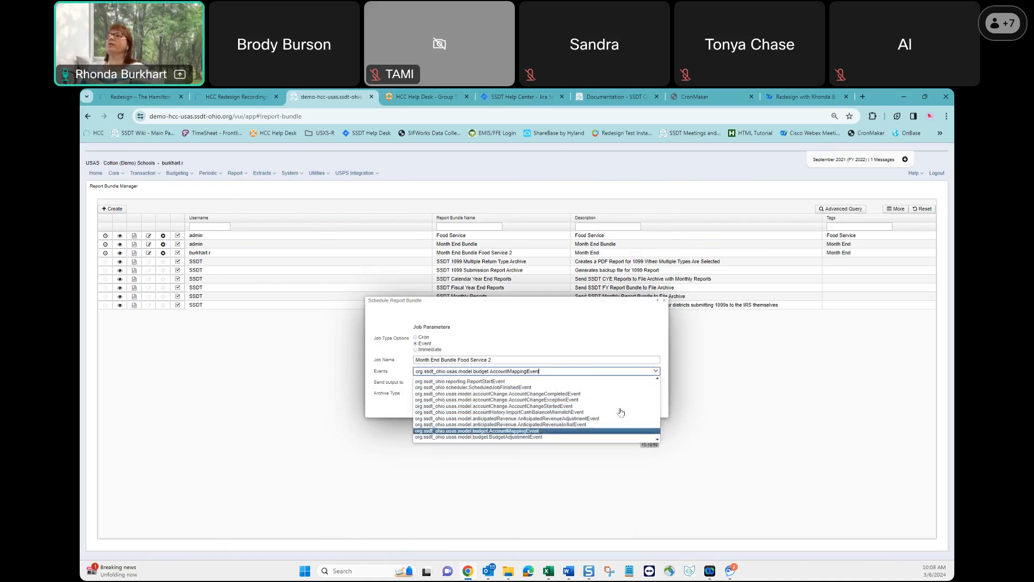
{"action": "key", "text": "Down"}
{"action": "key", "text": "Down"}
{"action": "key", "text": "Down"}
{"action": "key", "text": "Down"}
{"action": "key", "text": "Down"}
{"action": "key", "text": "Down"}
{"action": "key", "text": "Down"}
{"action": "key", "text": "Down"}
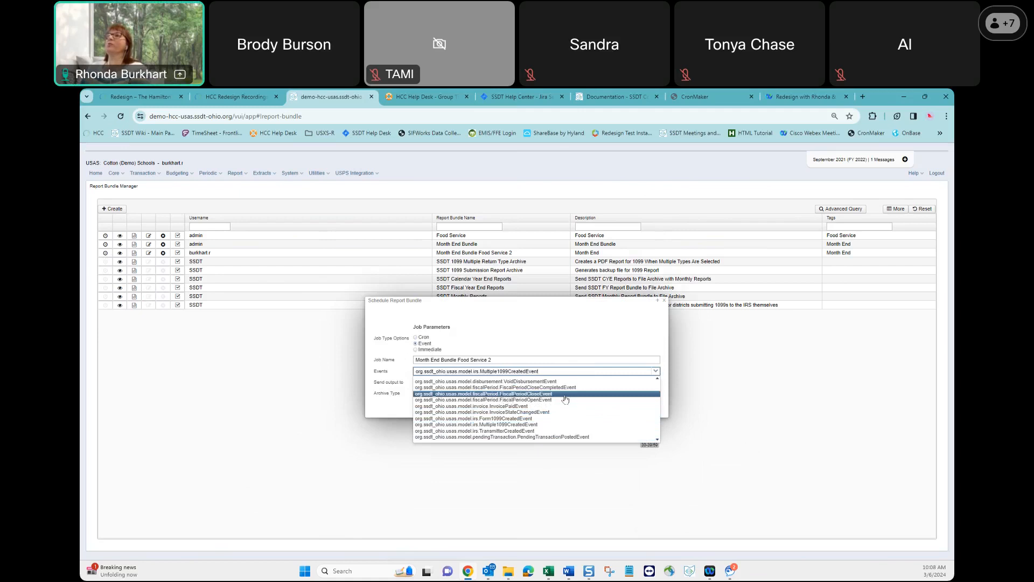
{"action": "key", "text": "Up"}
{"action": "key", "text": "Up"}
{"action": "key", "text": "Up"}
{"action": "key", "text": "Up"}
{"action": "key", "text": "Up"}
{"action": "key", "text": "Up"}
{"action": "key", "text": "Up"}
{"action": "key", "text": "Up"}
{"action": "key", "text": "Up"}
{"action": "key", "text": "Up"}
{"action": "key", "text": "Up"}
{"action": "key", "text": "Up"}
{"action": "key", "text": "Up"}
{"action": "key", "text": "Up"}
{"action": "key", "text": "Up"}
{"action": "key", "text": "Up"}
{"action": "key", "text": "Up"}
{"action": "key", "text": "Up"}
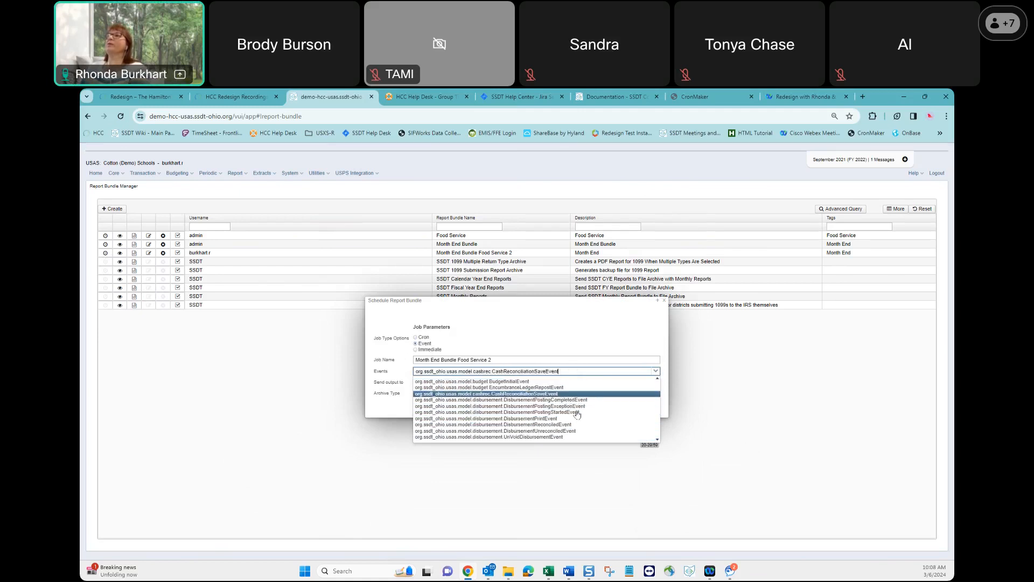
{"action": "key", "text": "Up"}
{"action": "key", "text": "Up"}
{"action": "key", "text": "Up"}
{"action": "key", "text": "Up"}
{"action": "key", "text": "Up"}
{"action": "key", "text": "Up"}
{"action": "key", "text": "Up"}
{"action": "key", "text": "Up"}
{"action": "key", "text": "Up"}
{"action": "key", "text": "Up"}
{"action": "key", "text": "Up"}
{"action": "key", "text": "Up"}
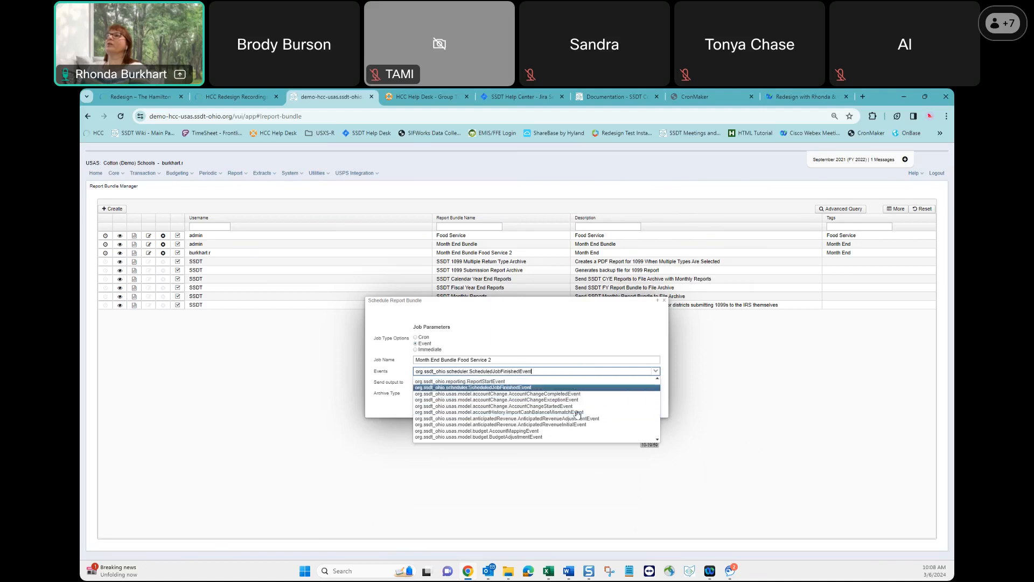
{"action": "key", "text": "Down"}
{"action": "key", "text": "Down"}
{"action": "key", "text": "Down"}
{"action": "key", "text": "Down"}
{"action": "key", "text": "Down"}
{"action": "key", "text": "Down"}
{"action": "key", "text": "Down"}
{"action": "key", "text": "Down"}
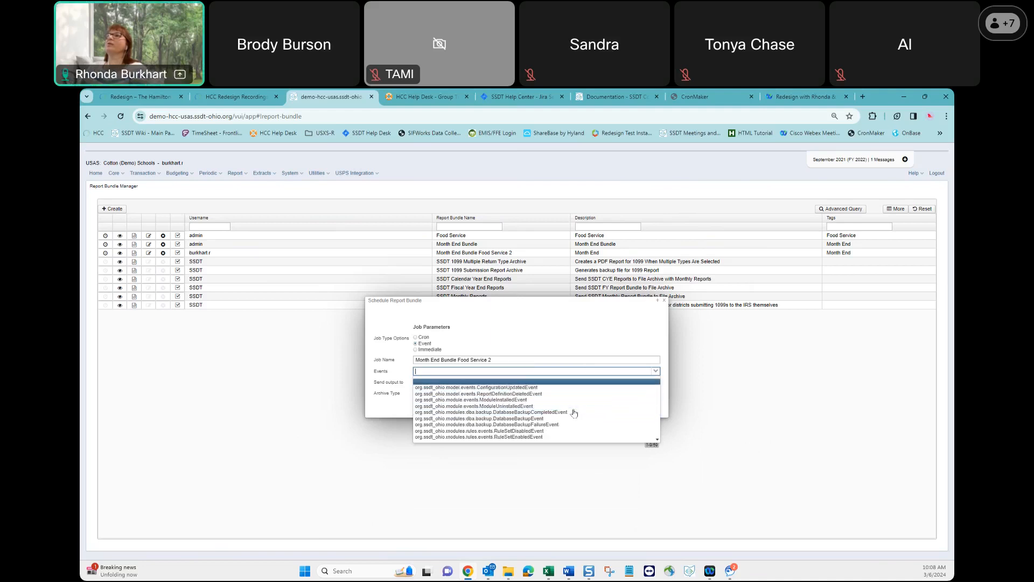
{"action": "key", "text": "Down"}
{"action": "key", "text": "Down"}
{"action": "key", "text": "Down"}
{"action": "key", "text": "Down"}
{"action": "key", "text": "Down"}
{"action": "key", "text": "Down"}
{"action": "key", "text": "Down"}
{"action": "key", "text": "Down"}
{"action": "key", "text": "Down"}
{"action": "key", "text": "Down"}
{"action": "key", "text": "Down"}
{"action": "key", "text": "Down"}
{"action": "key", "text": "Down"}
{"action": "key", "text": "Down"}
{"action": "key", "text": "Down"}
{"action": "key", "text": "Down"}
{"action": "key", "text": "Down"}
{"action": "key", "text": "Down"}
{"action": "key", "text": "Down"}
{"action": "key", "text": "Down"}
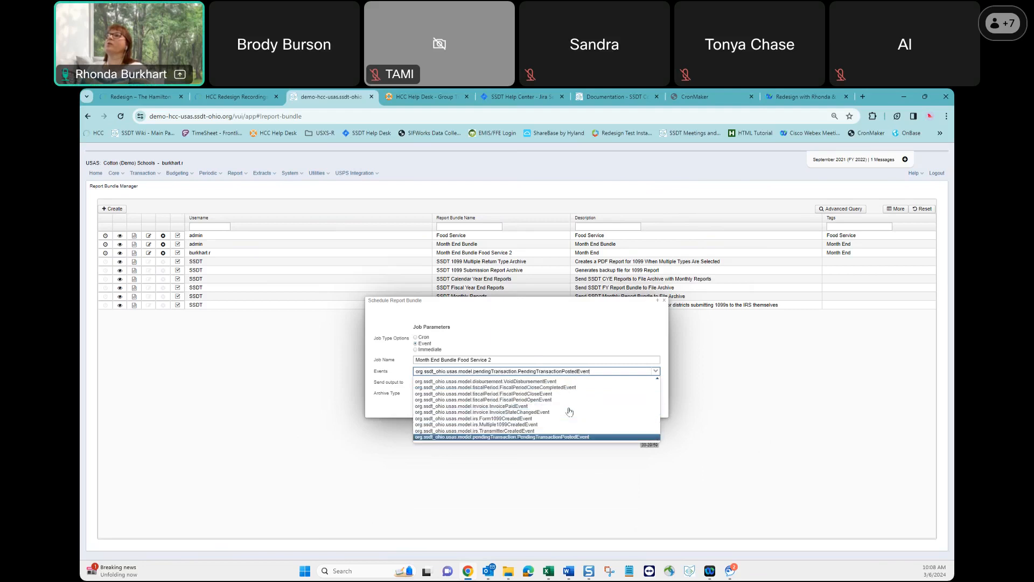
{"action": "key", "text": "Down"}
{"action": "key", "text": "Down"}
{"action": "key", "text": "Down"}
{"action": "key", "text": "Down"}
{"action": "key", "text": "Down"}
{"action": "key", "text": "Down"}
{"action": "key", "text": "Down"}
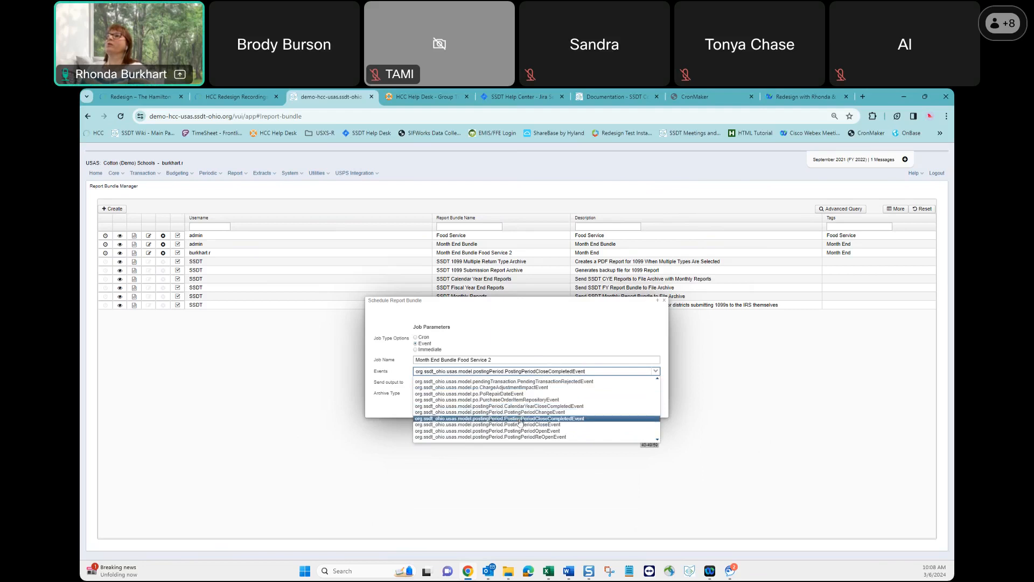
{"action": "left_click", "coordinate": [519, 419]}
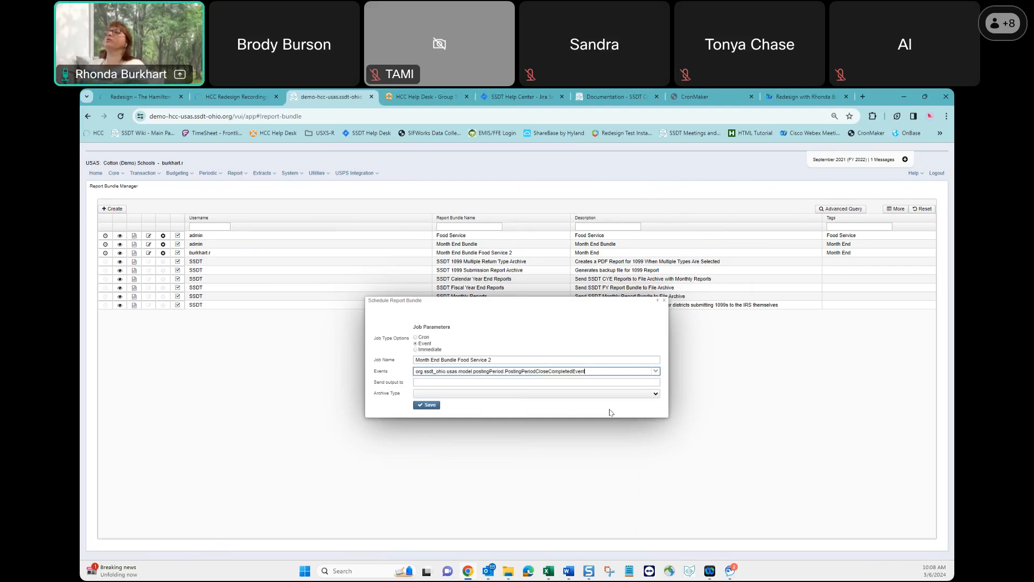
Enter the recipient's e-mail as the output destination and save the job with archive type "Send a single notification with multiple attachments".
{"action": "left_click", "coordinate": [443, 383]}
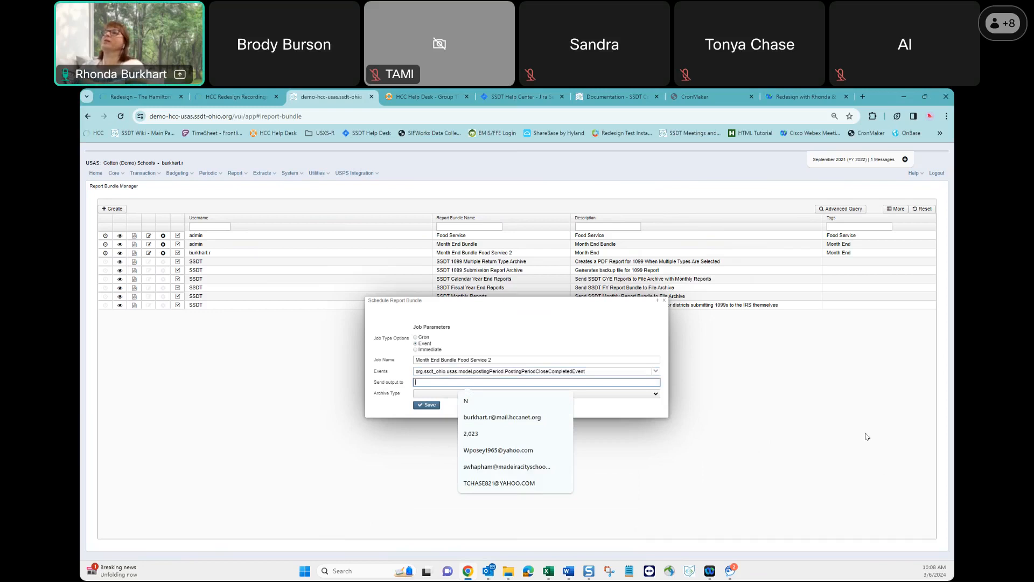
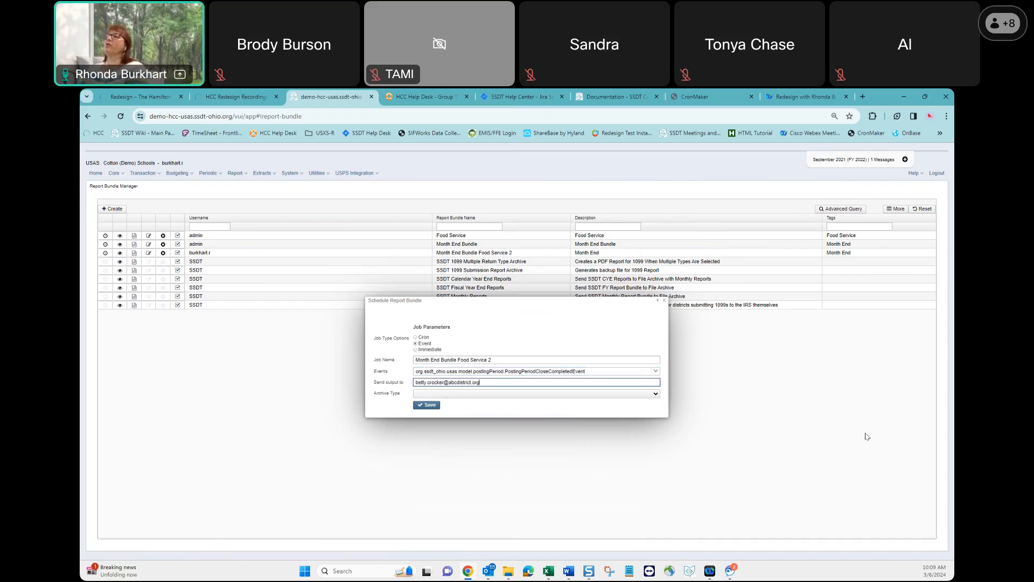
{"action": "left_click", "coordinate": [654, 393]}
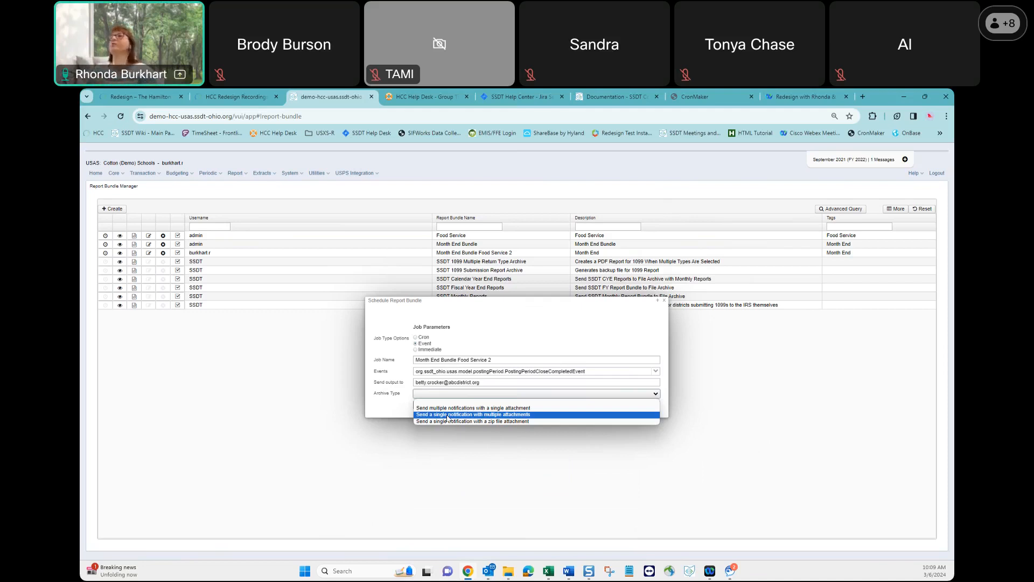
{"action": "left_click", "coordinate": [448, 415]}
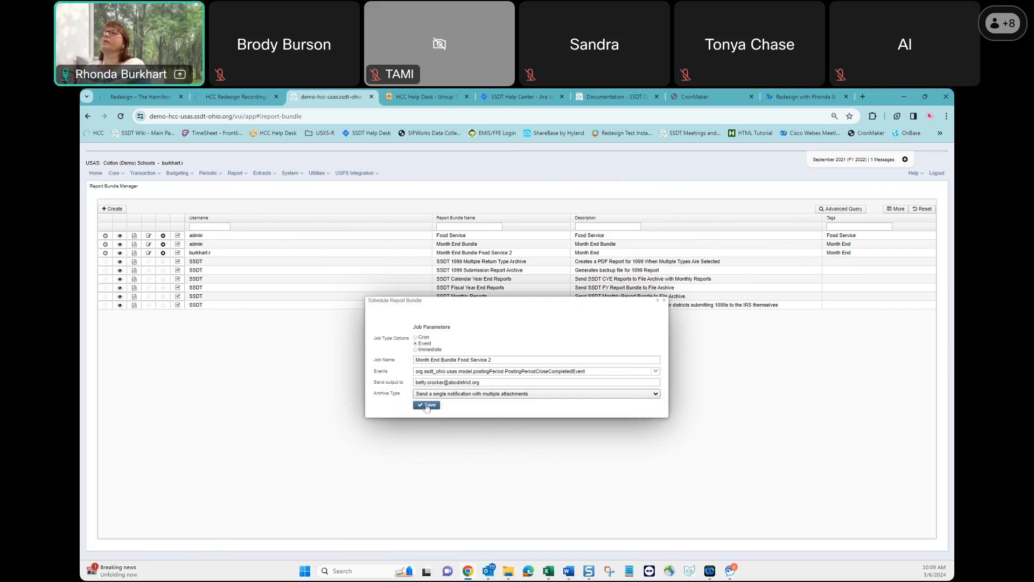
{"action": "left_click", "coordinate": [426, 406]}
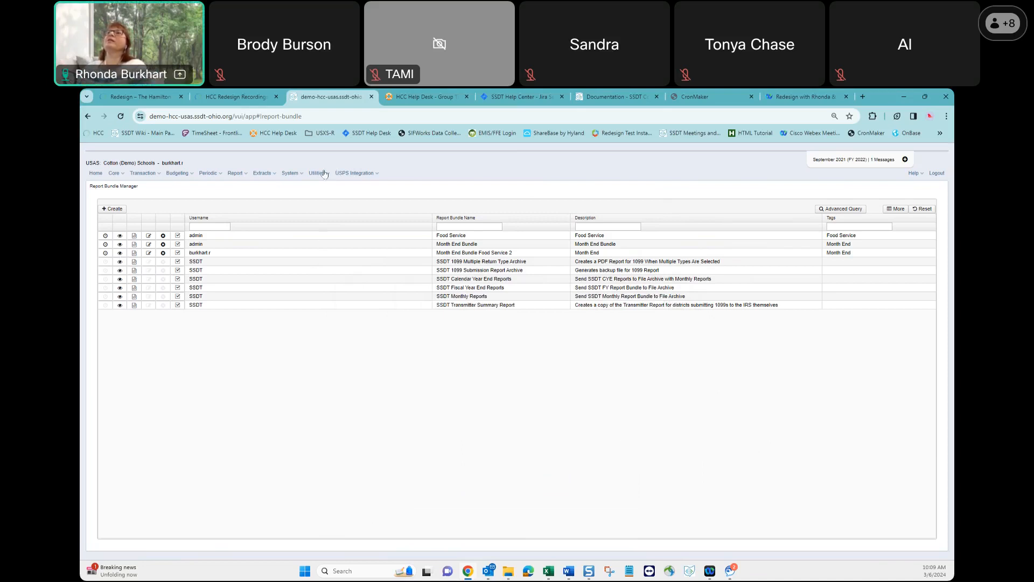
View the saved details of Month End Bundle Food Service 2, including its event trigger, send-to address and archive type.
{"action": "left_click", "coordinate": [120, 255]}
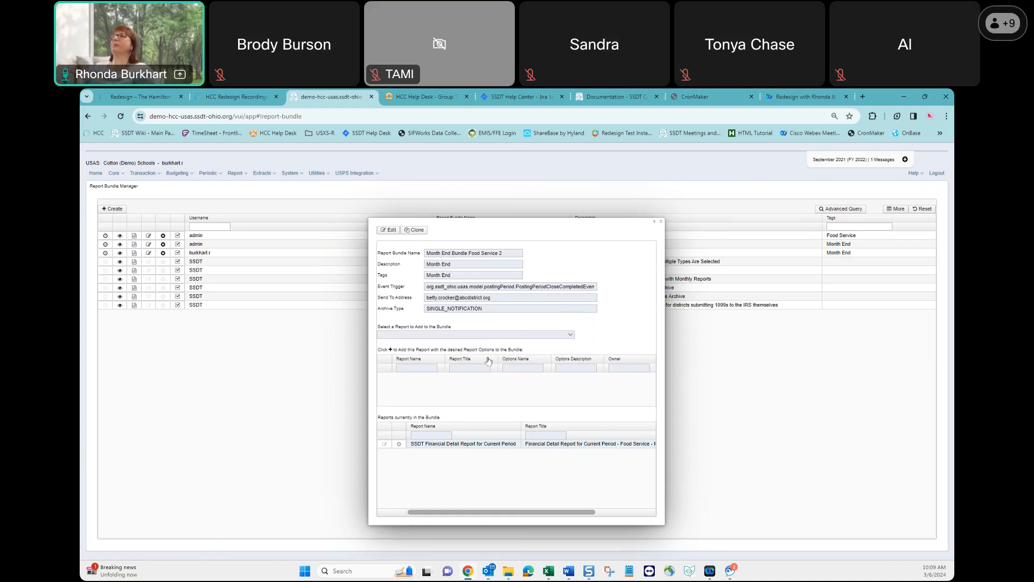
{"action": "left_click", "coordinate": [661, 222]}
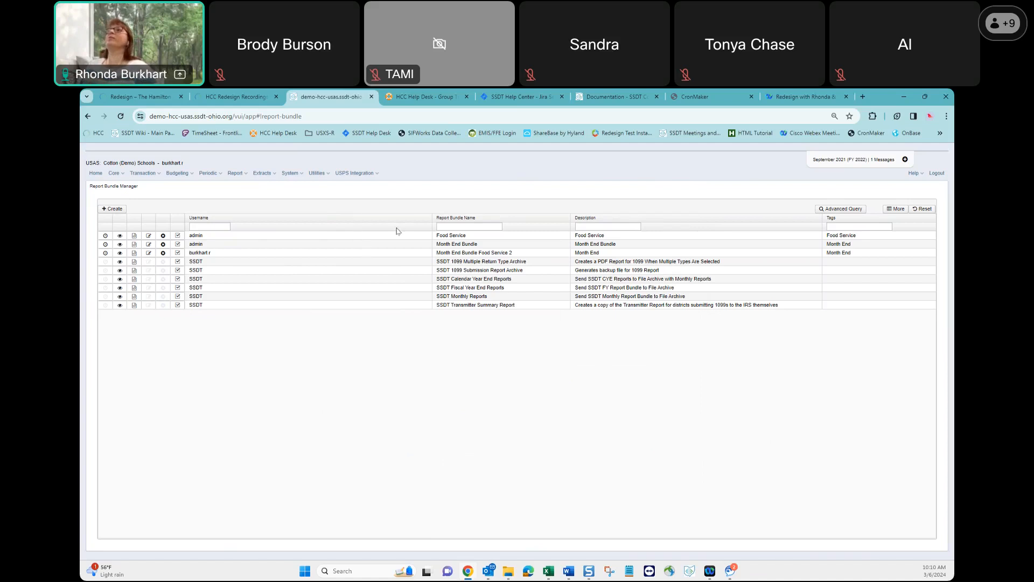
Open the scheduling form for the Food Service report bundle, then switch to the CronMaker website.
{"action": "left_click", "coordinate": [105, 236]}
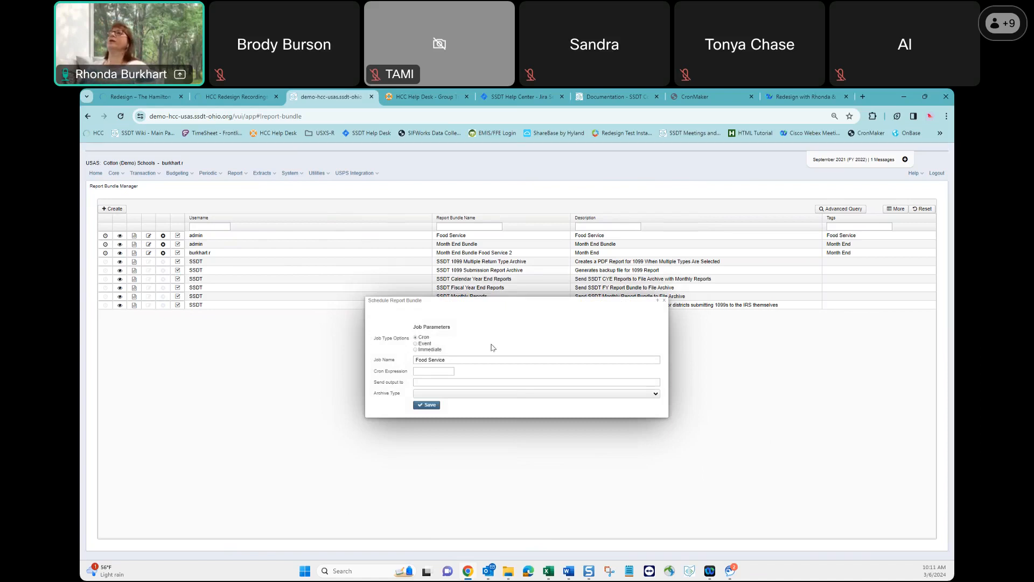
{"action": "left_click", "coordinate": [698, 100]}
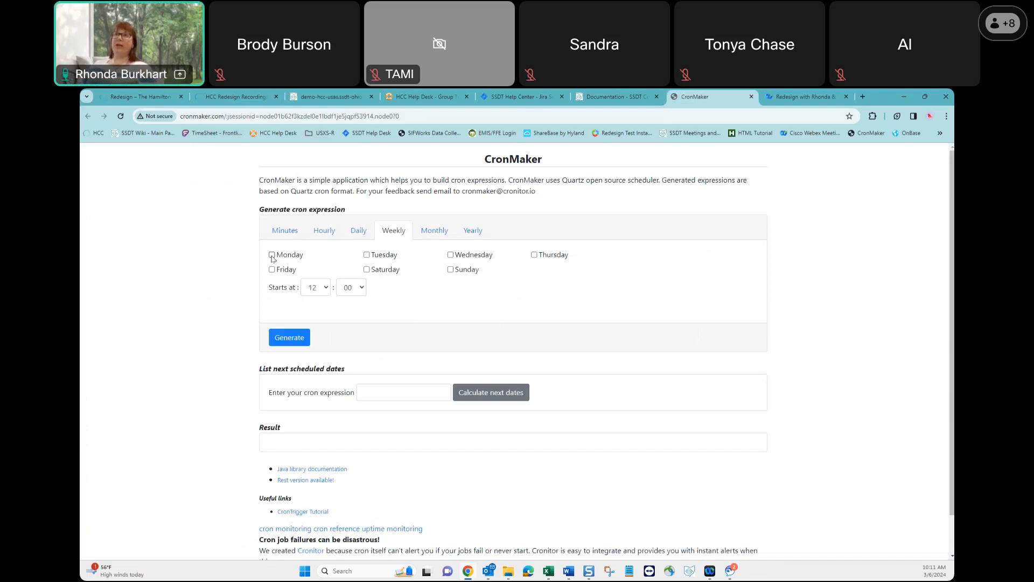
Try to generate a weekly cron expression for Monday starting at 06:30.
{"action": "left_click", "coordinate": [272, 255]}
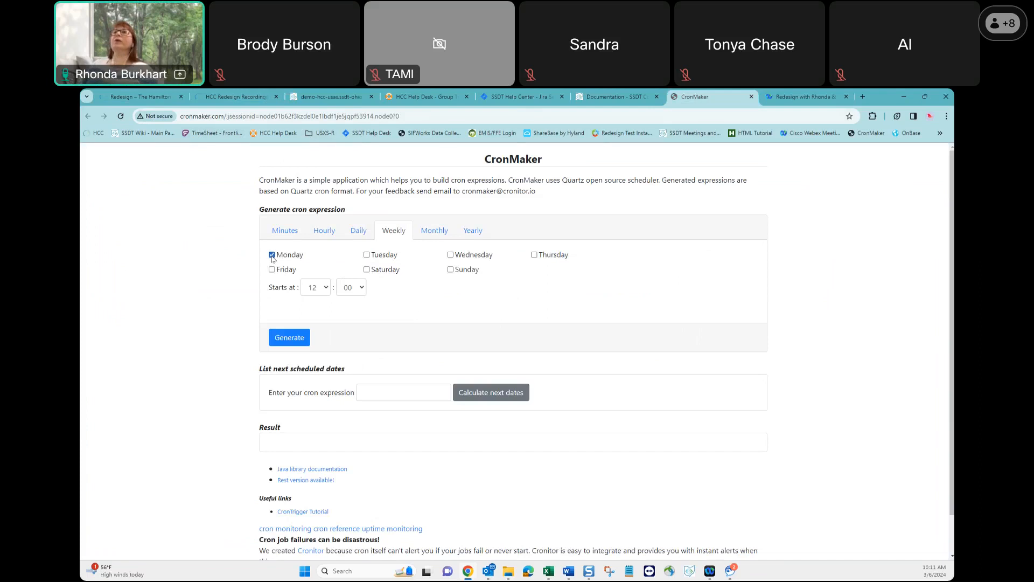
{"action": "left_click", "coordinate": [325, 289]}
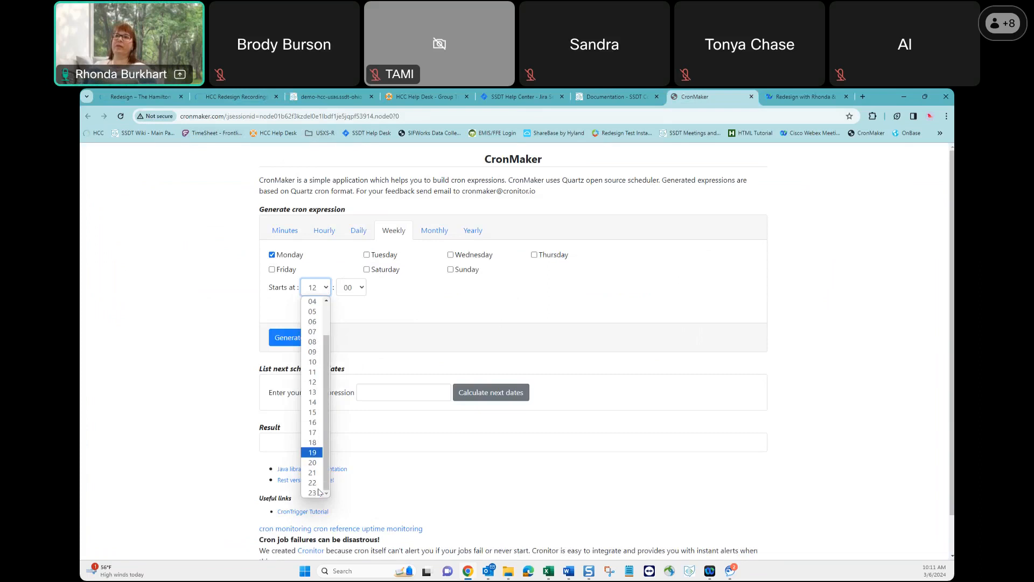
{"action": "scroll", "coordinate": [310, 459], "scroll_direction": "up", "scroll_amount": 1}
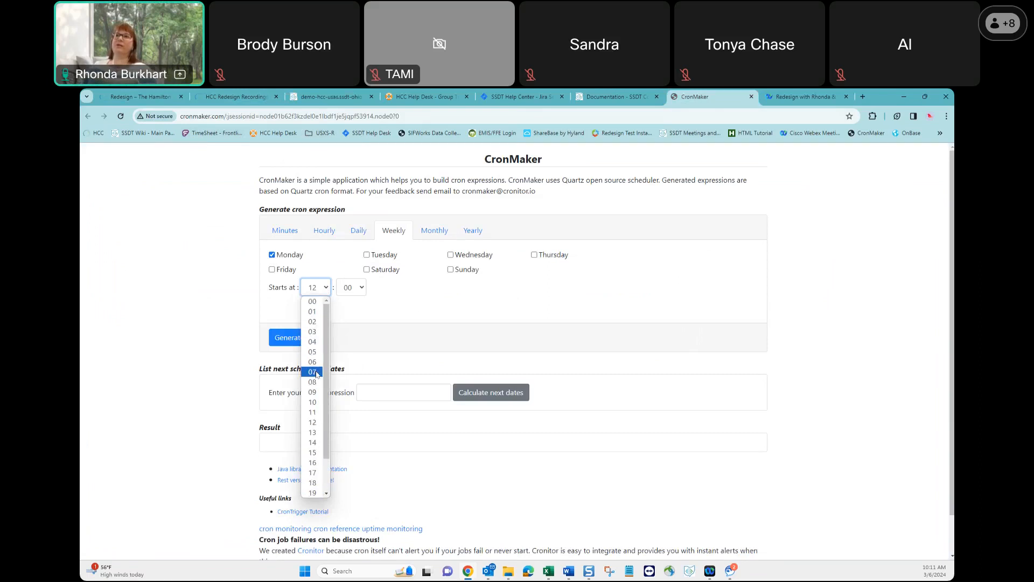
{"action": "left_click", "coordinate": [314, 362]}
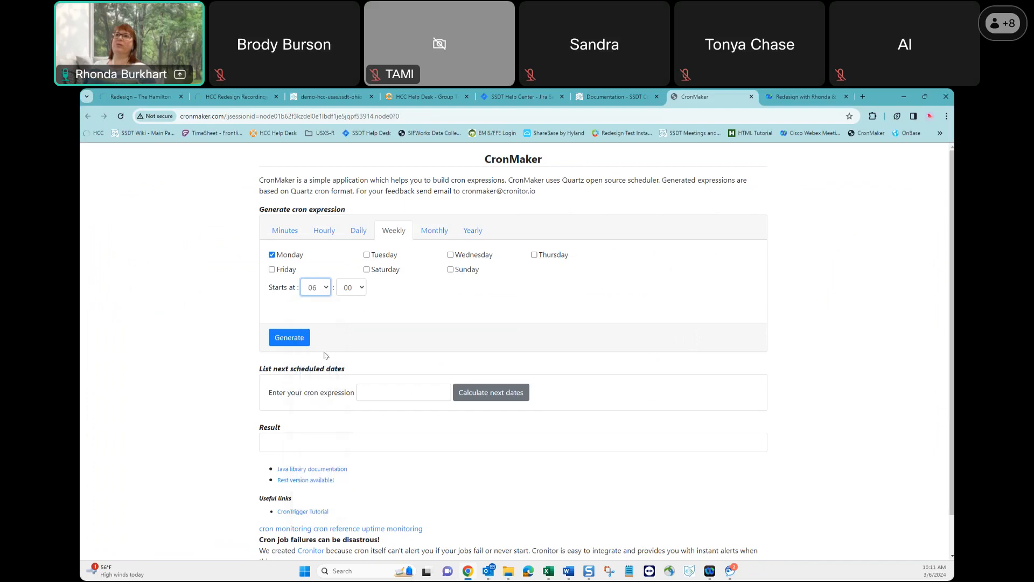
{"action": "left_click", "coordinate": [364, 290]}
{"action": "scroll", "coordinate": [355, 438], "scroll_direction": "down", "scroll_amount": 4}
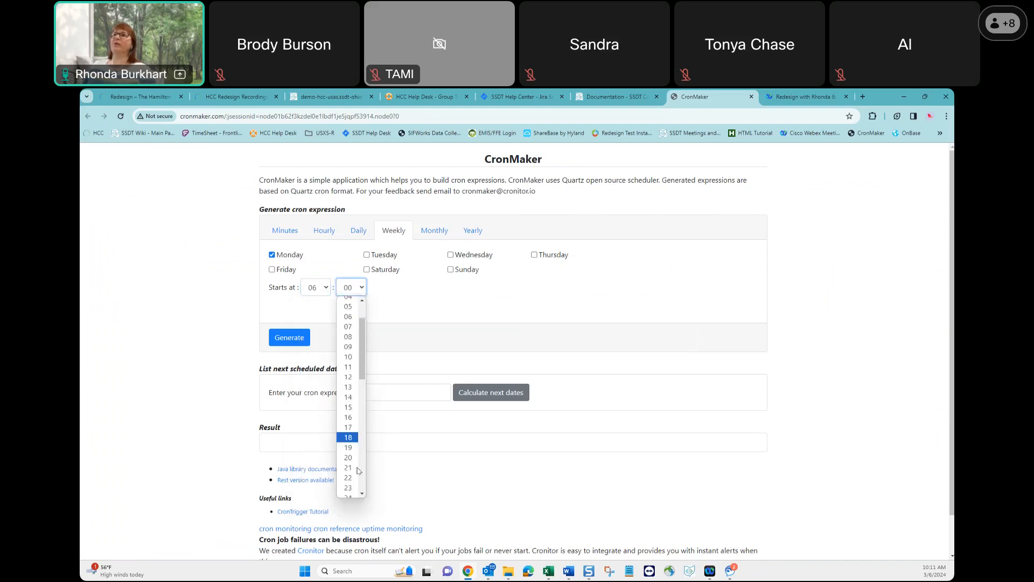
{"action": "left_click", "coordinate": [351, 420]}
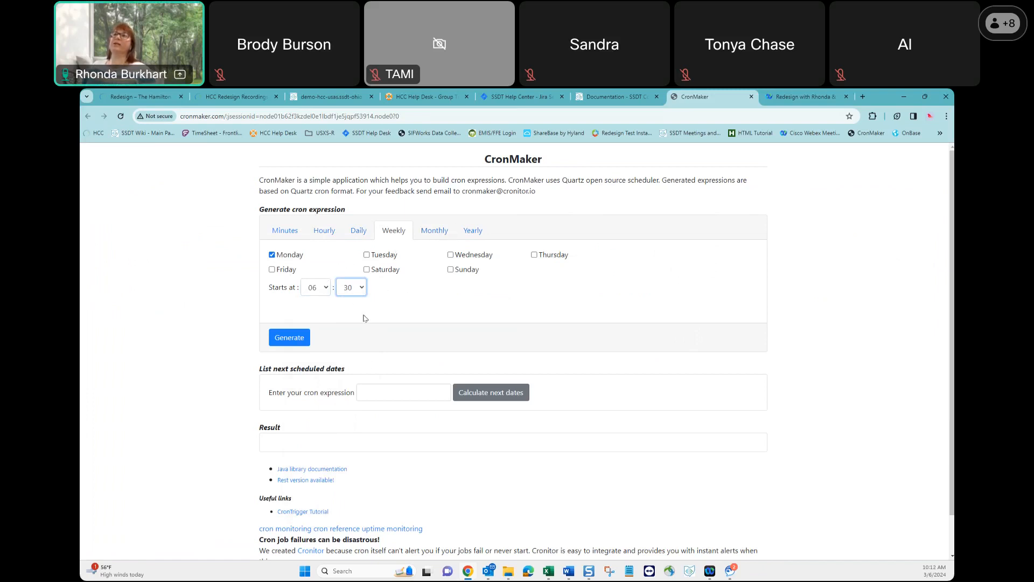
{"action": "left_click", "coordinate": [289, 341]}
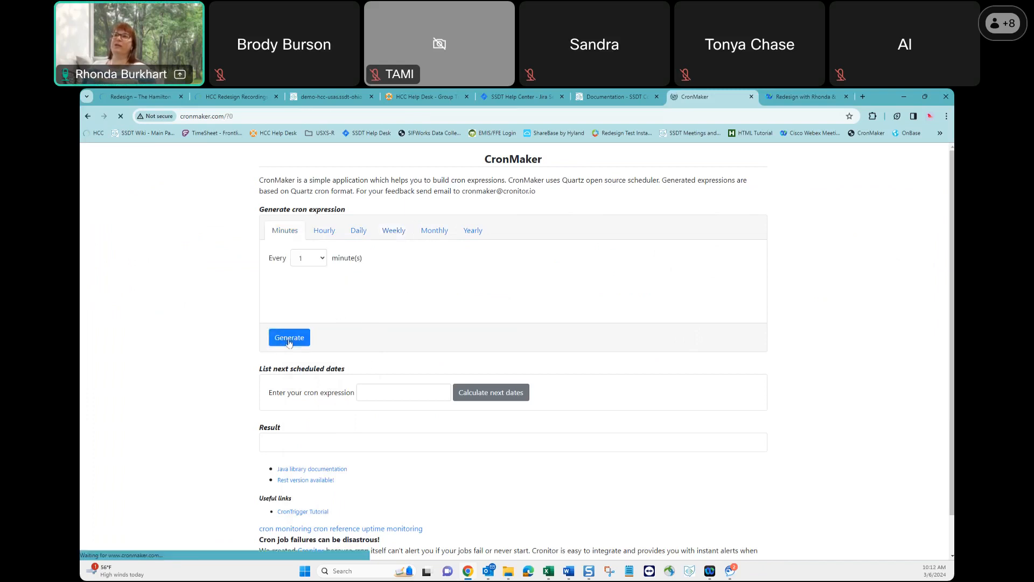
{"action": "scroll", "coordinate": [383, 366], "scroll_direction": "down", "scroll_amount": 1}
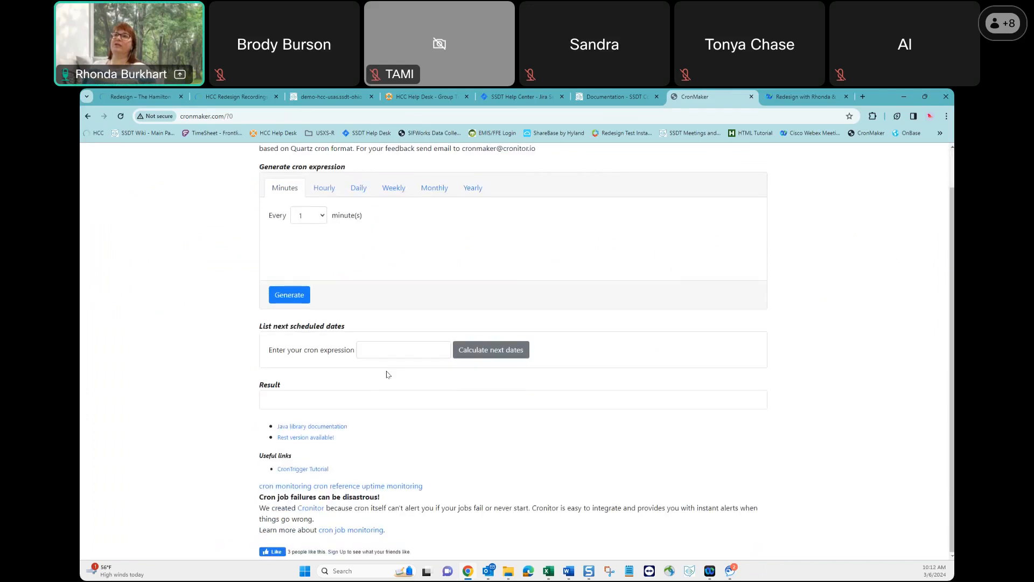
{"action": "scroll", "coordinate": [422, 403], "scroll_direction": "up", "scroll_amount": 1}
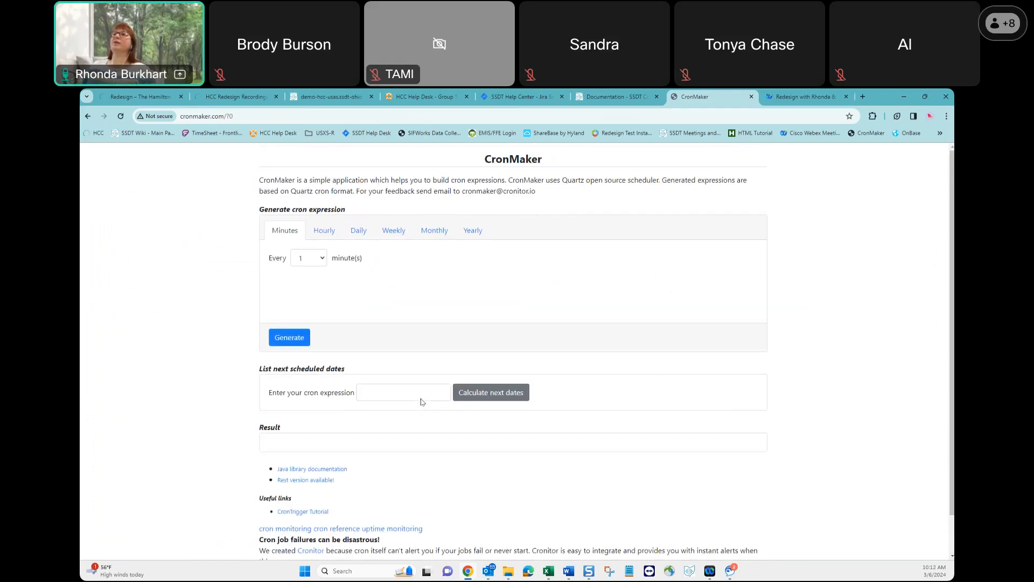
{"action": "scroll", "coordinate": [385, 364], "scroll_direction": "down", "scroll_amount": 1}
{"action": "scroll", "coordinate": [385, 364], "scroll_direction": "up", "scroll_amount": 1}
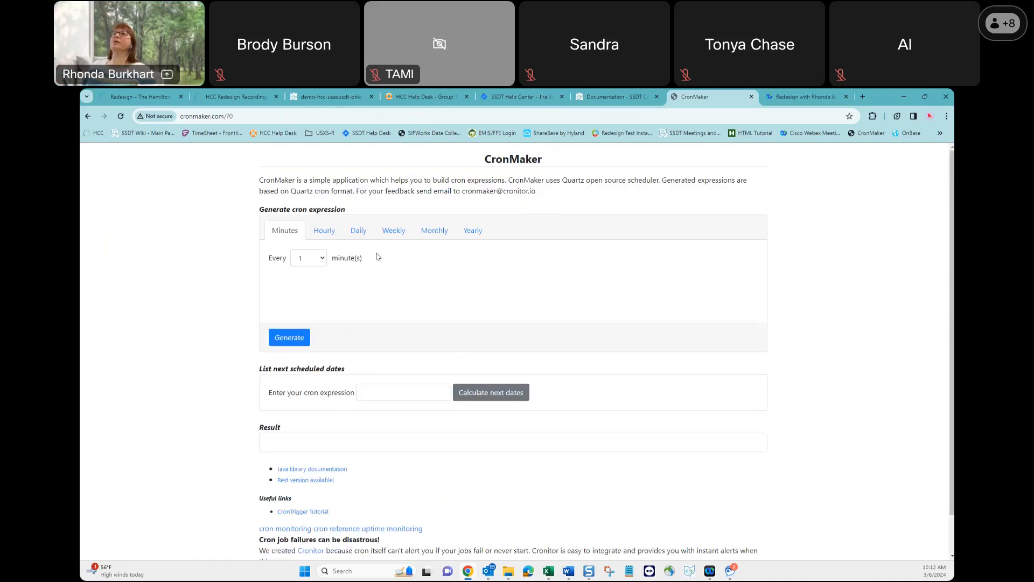
Set the weekly schedule to Monday starting at 06:30 again and generate its cron expression.
{"action": "left_click", "coordinate": [398, 230]}
{"action": "left_click", "coordinate": [272, 254]}
{"action": "left_click", "coordinate": [315, 287]}
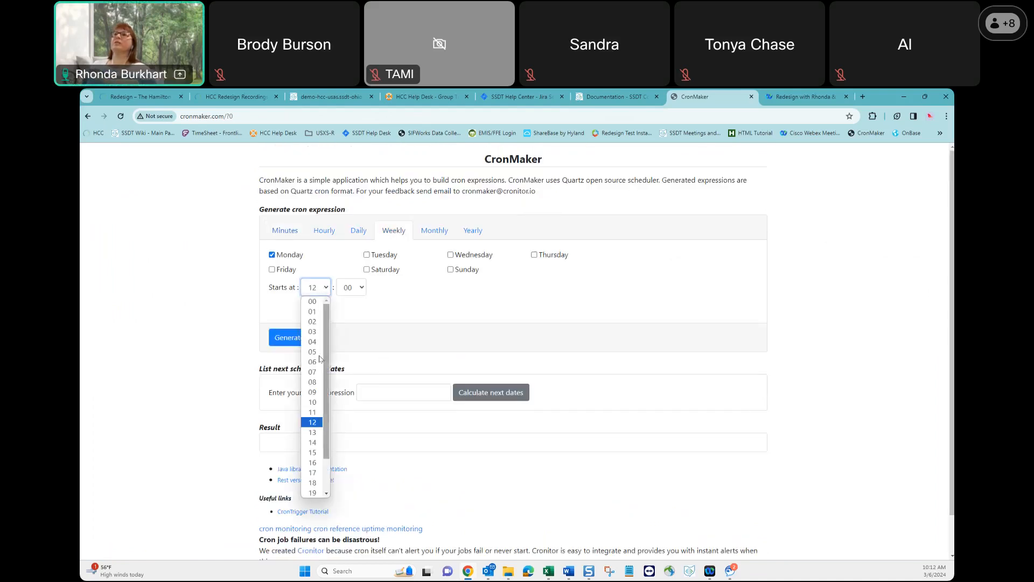
{"action": "left_click", "coordinate": [315, 361]}
{"action": "left_click", "coordinate": [364, 288]}
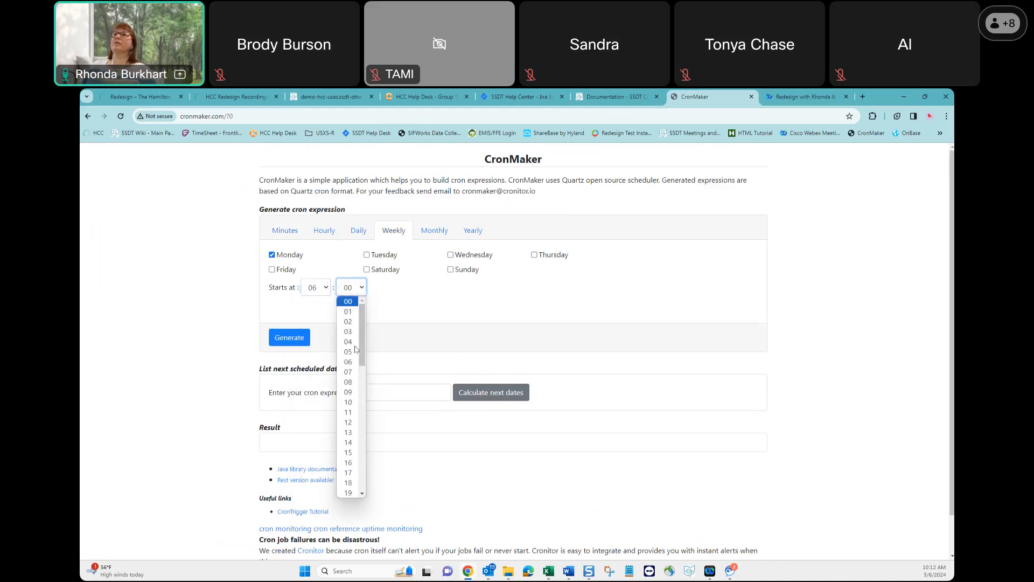
{"action": "scroll", "coordinate": [349, 422], "scroll_direction": "down", "scroll_amount": 6}
{"action": "scroll", "coordinate": [349, 420], "scroll_direction": "up", "scroll_amount": 3}
{"action": "left_click", "coordinate": [349, 420]}
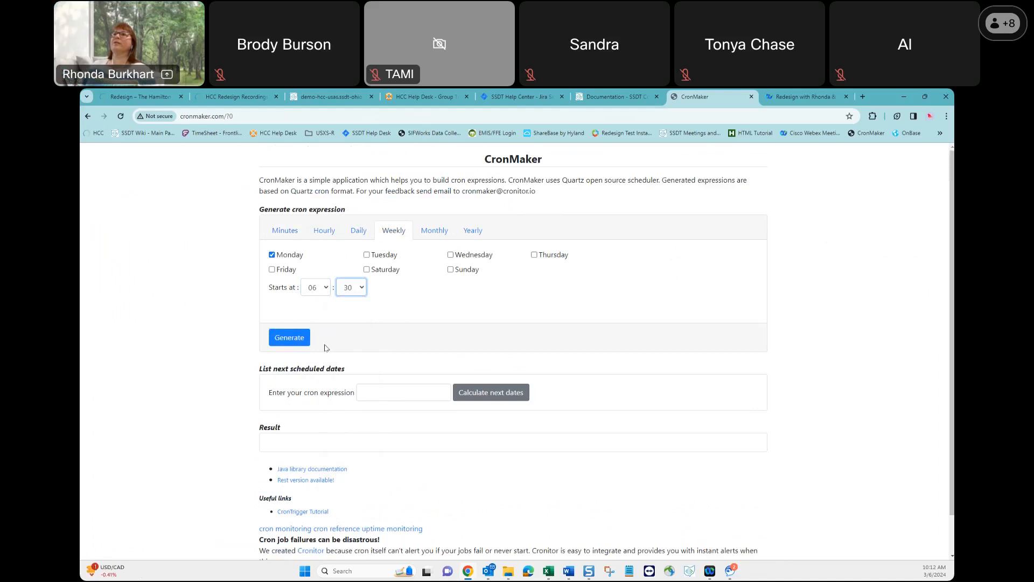
{"action": "left_click", "coordinate": [294, 336]}
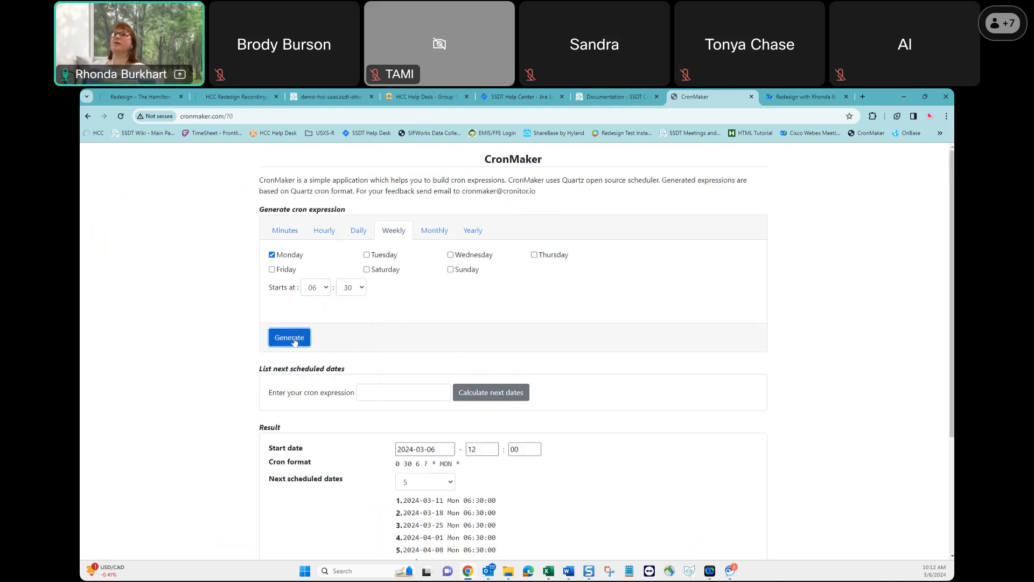
Copy the generated expression 0 30 6 ? * MON * from CronMaker into the Food Service job's Cron Expression in USAS.
{"action": "scroll", "coordinate": [618, 478], "scroll_direction": "down", "scroll_amount": 2}
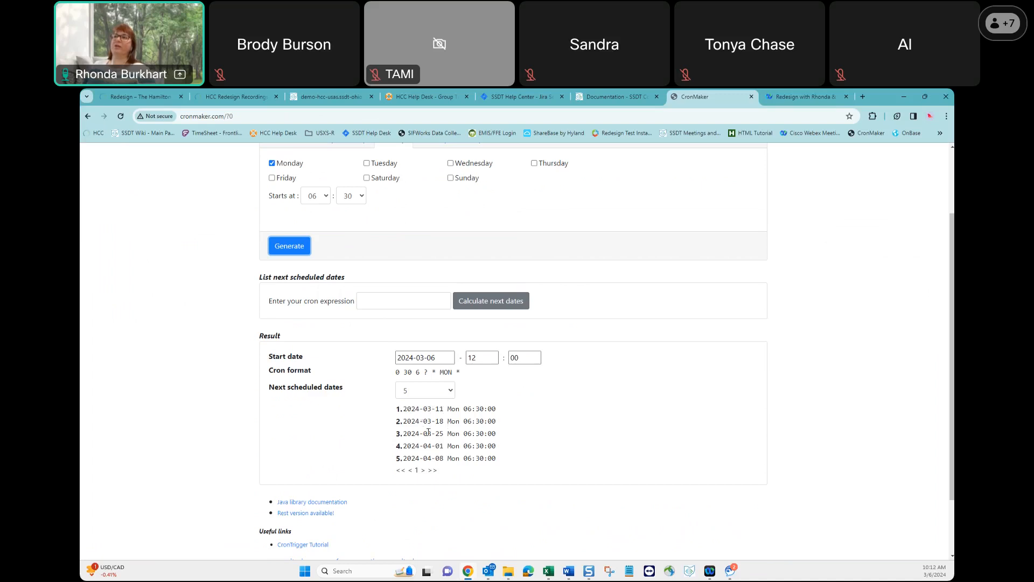
{"action": "left_click", "coordinate": [464, 375]}
{"action": "double_click", "coordinate": [458, 372]}
{"action": "left_click_drag", "start_coordinate": [439, 372], "coordinate": [397, 374]}
{"action": "key", "text": "ctrl+c"}
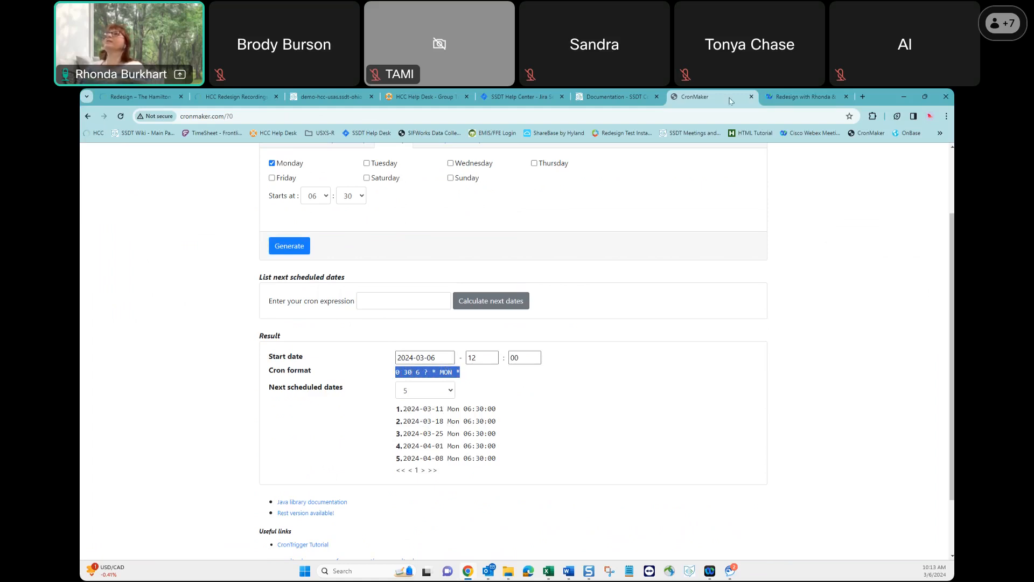
{"action": "left_click", "coordinate": [321, 97]}
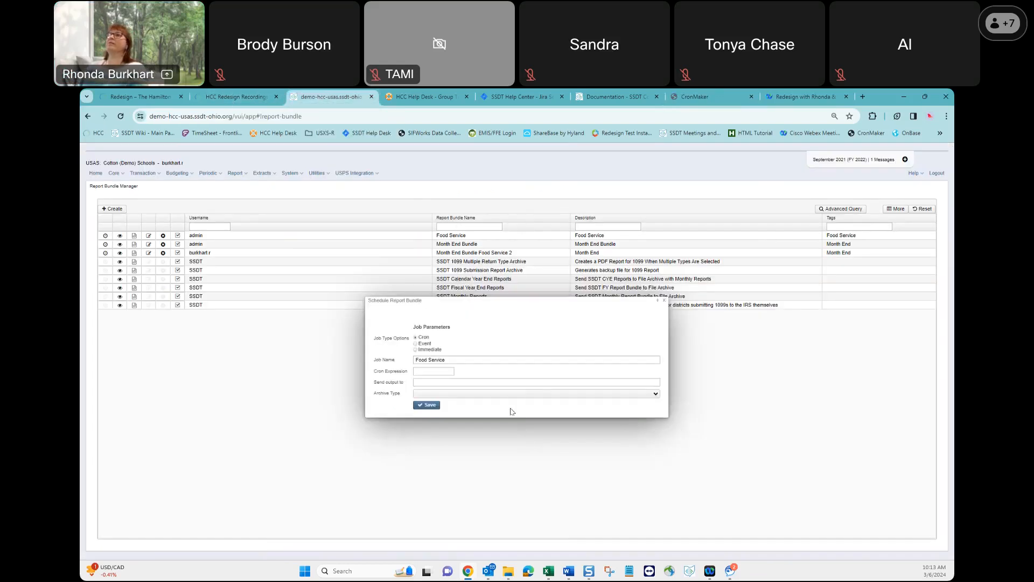
{"action": "left_click", "coordinate": [426, 373]}
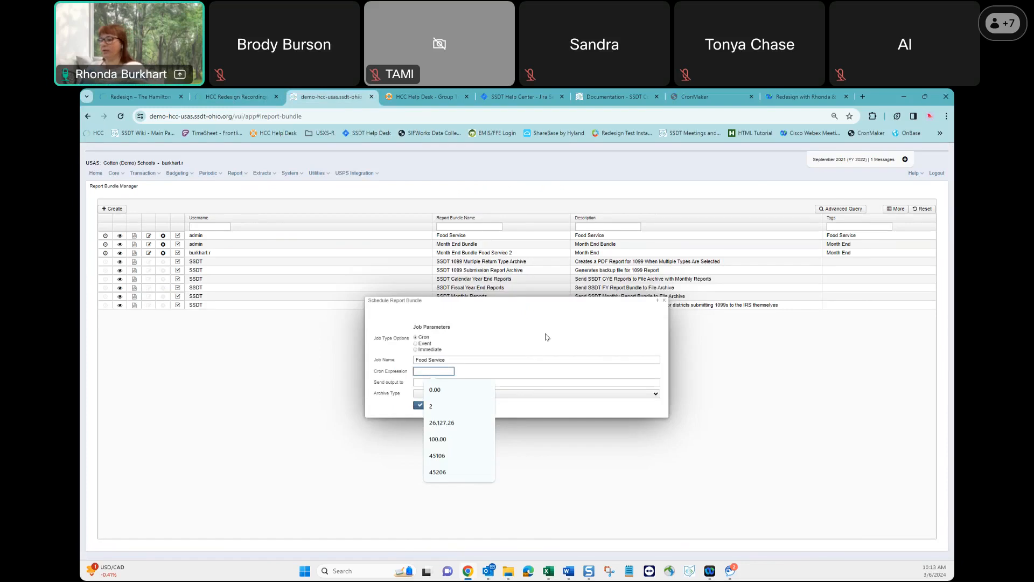
{"action": "key", "text": "ctrl+v"}
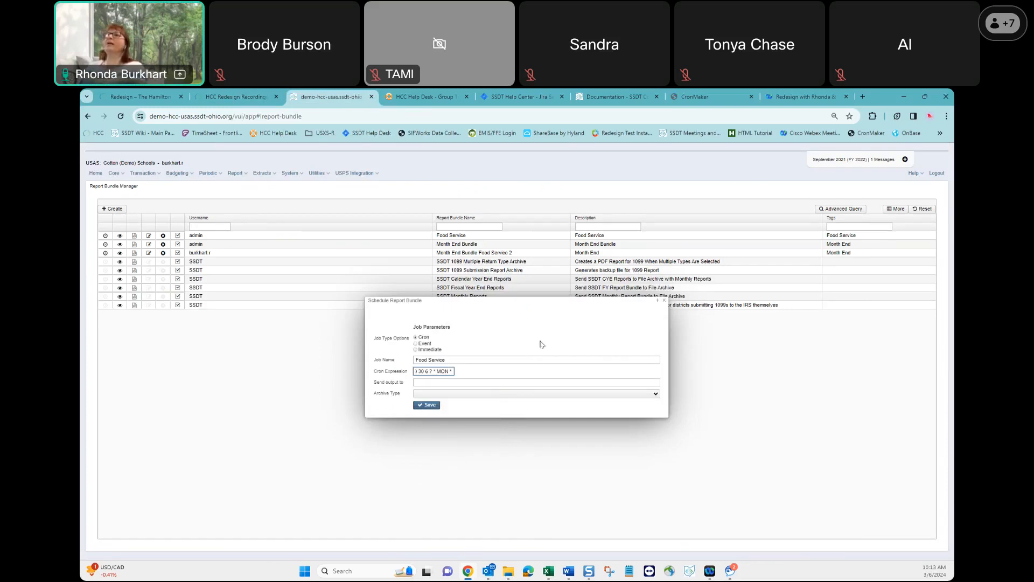
Enter the recipient's e-mail for the Food Service output and save the job with archive type "Send a single notification with multiple attachments".
{"action": "left_click", "coordinate": [494, 382]}
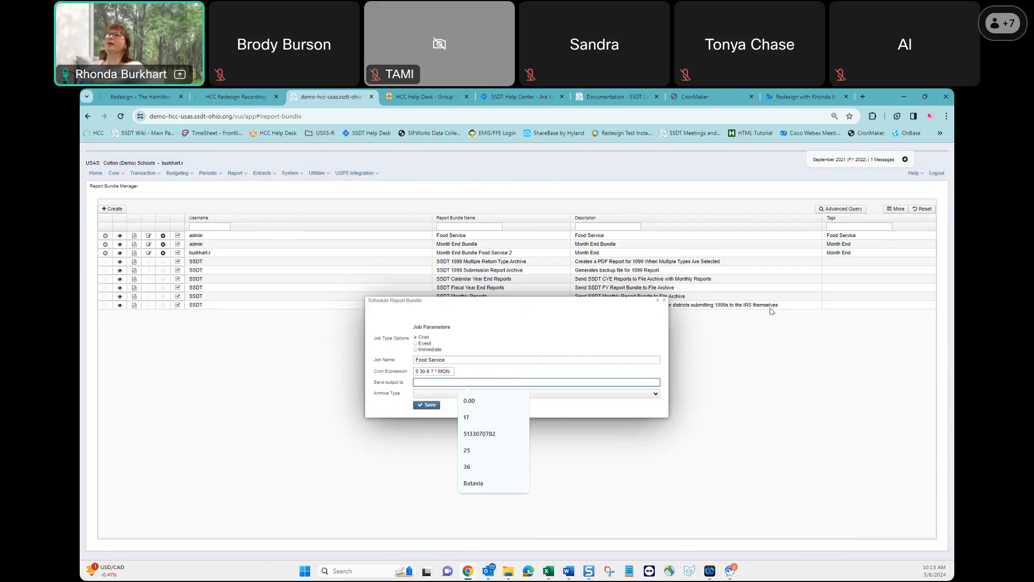
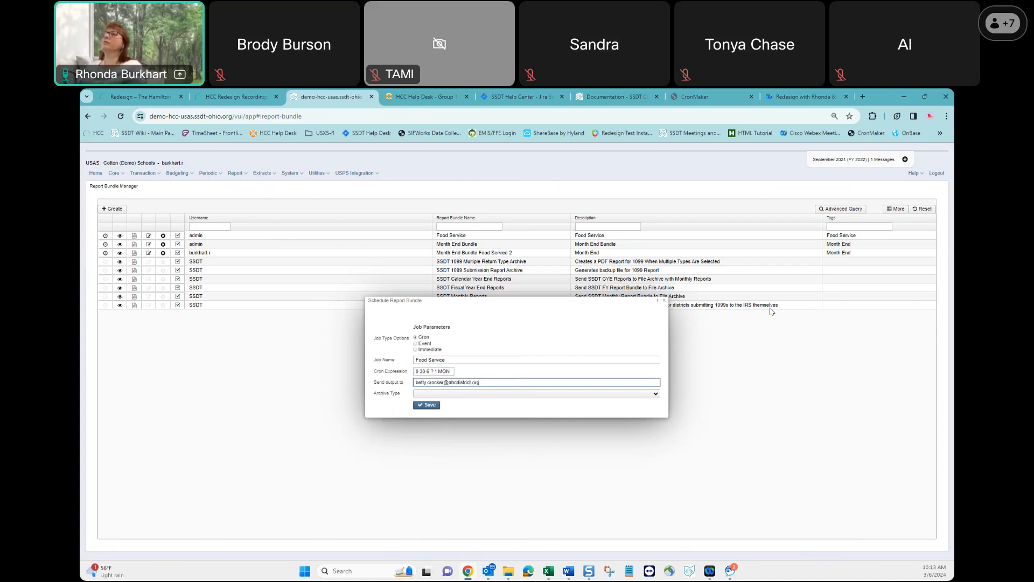
{"action": "left_click", "coordinate": [656, 394]}
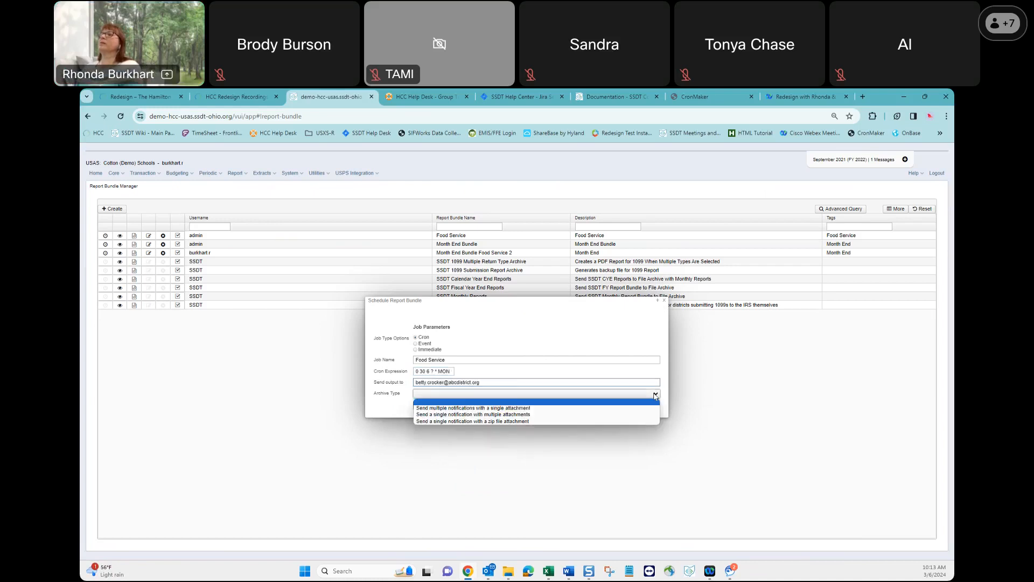
{"action": "left_click", "coordinate": [528, 414]}
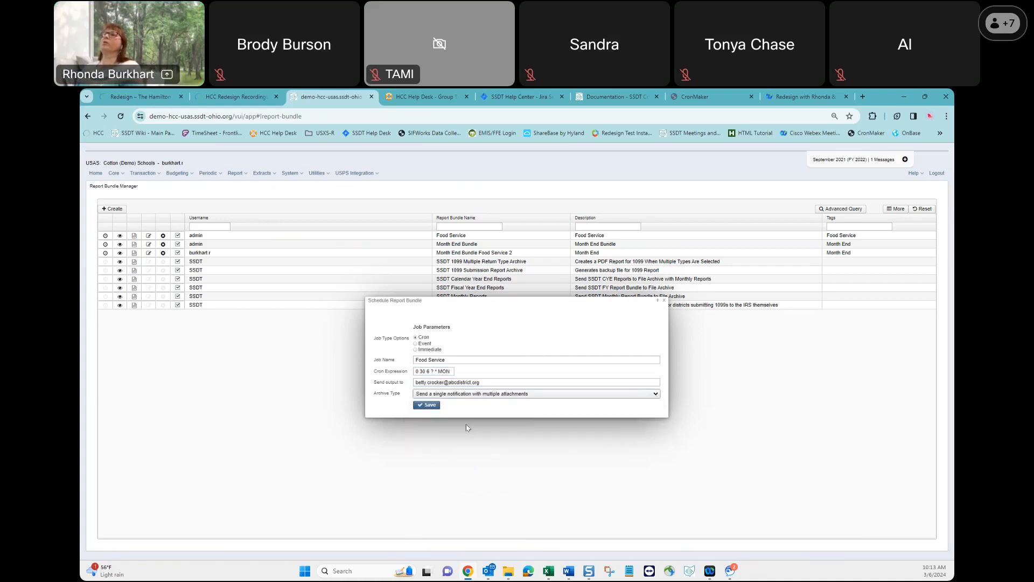
{"action": "left_click", "coordinate": [429, 407]}
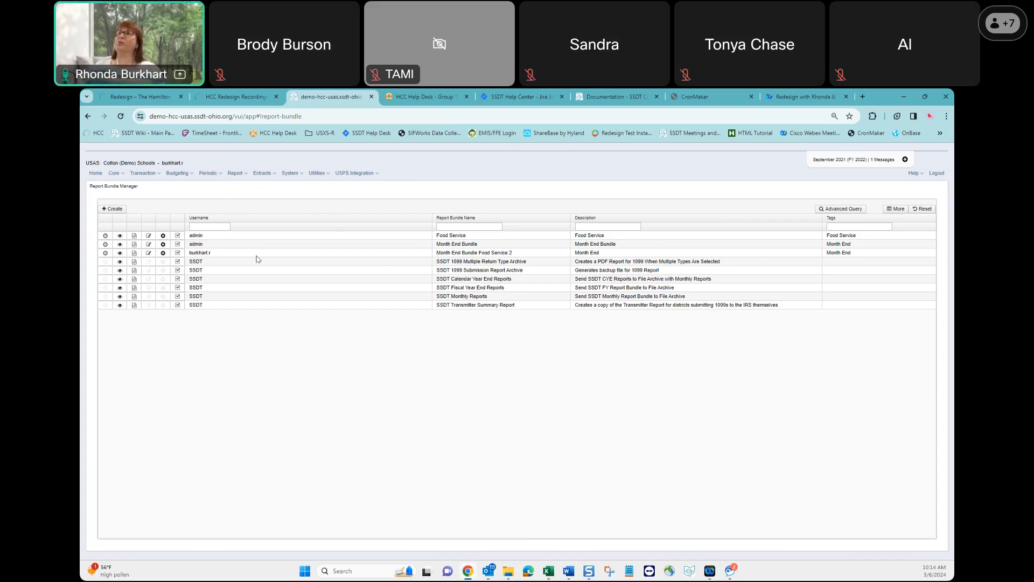
Review the Clone Report Bundles instructions in the USAS Report Bundles Word document, then return to the USAS Report Bundle Manager.
{"action": "left_click", "coordinate": [568, 572]}
{"action": "scroll", "coordinate": [532, 427], "scroll_direction": "down", "scroll_amount": 5}
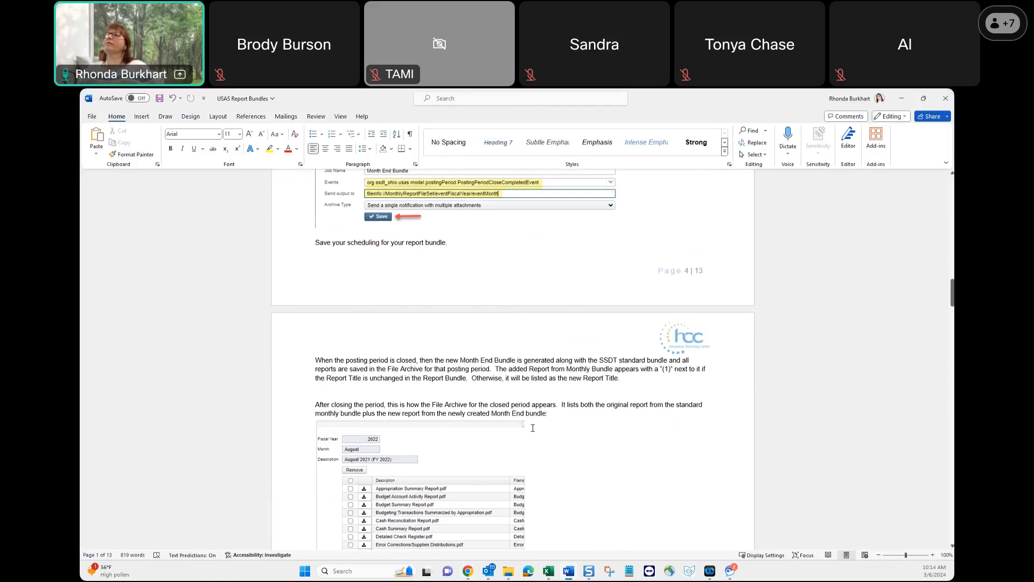
{"action": "scroll", "coordinate": [532, 427], "scroll_direction": "down", "scroll_amount": 10}
{"action": "scroll", "coordinate": [532, 428], "scroll_direction": "down", "scroll_amount": 13}
{"action": "scroll", "coordinate": [532, 429], "scroll_direction": "down", "scroll_amount": 12}
{"action": "scroll", "coordinate": [533, 429], "scroll_direction": "down", "scroll_amount": 12}
{"action": "scroll", "coordinate": [532, 428], "scroll_direction": "down", "scroll_amount": 12}
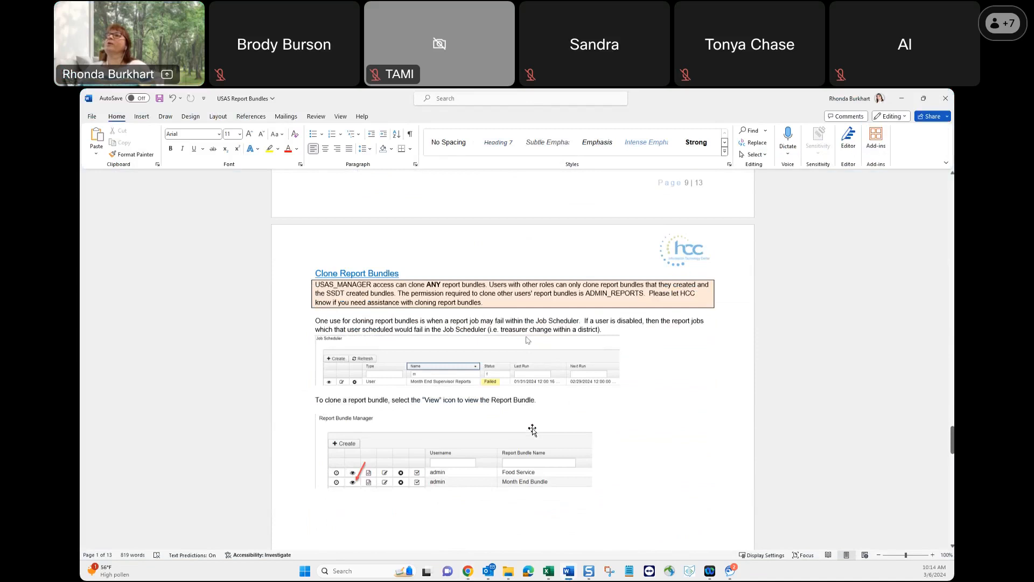
{"action": "scroll", "coordinate": [532, 430], "scroll_direction": "down", "scroll_amount": 1}
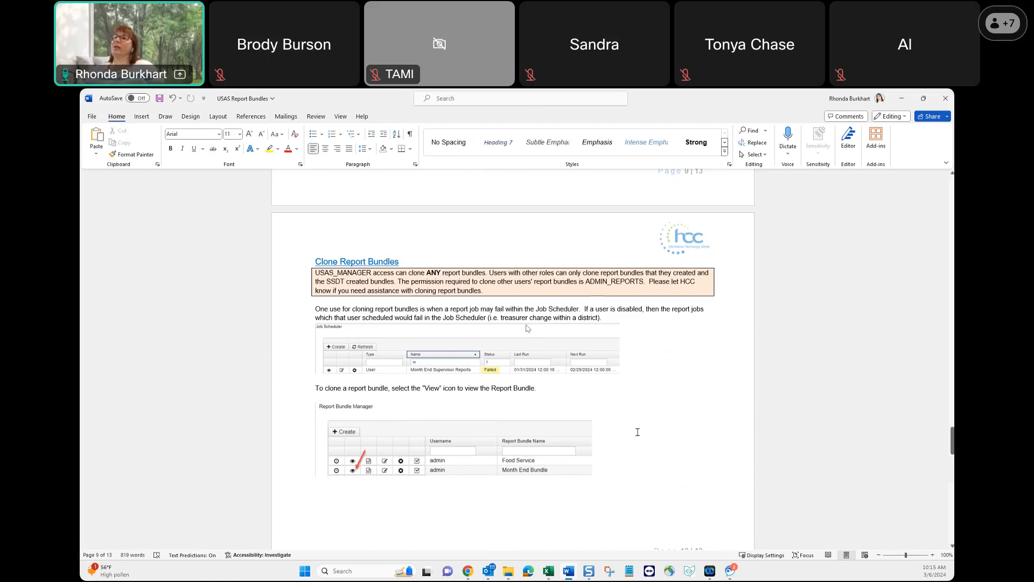
{"action": "scroll", "coordinate": [637, 433], "scroll_direction": "down", "scroll_amount": 10}
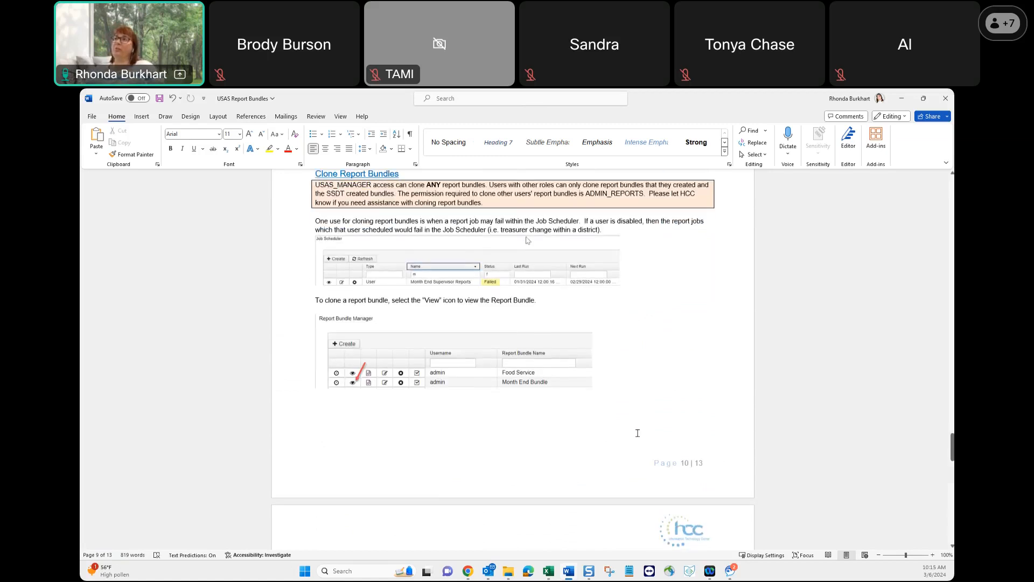
{"action": "scroll", "coordinate": [635, 433], "scroll_direction": "down", "scroll_amount": 3}
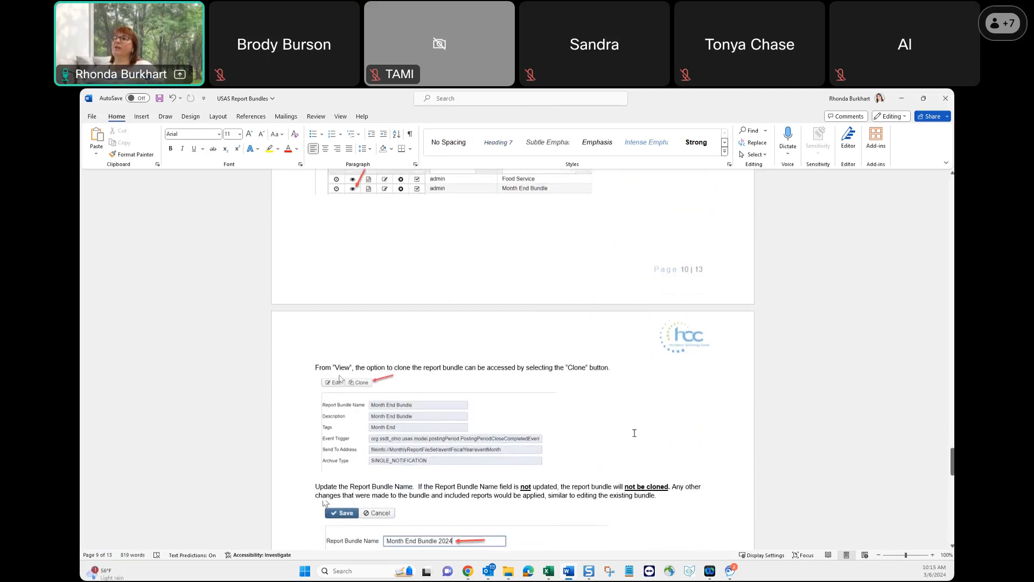
{"action": "scroll", "coordinate": [635, 433], "scroll_direction": "down", "scroll_amount": 2}
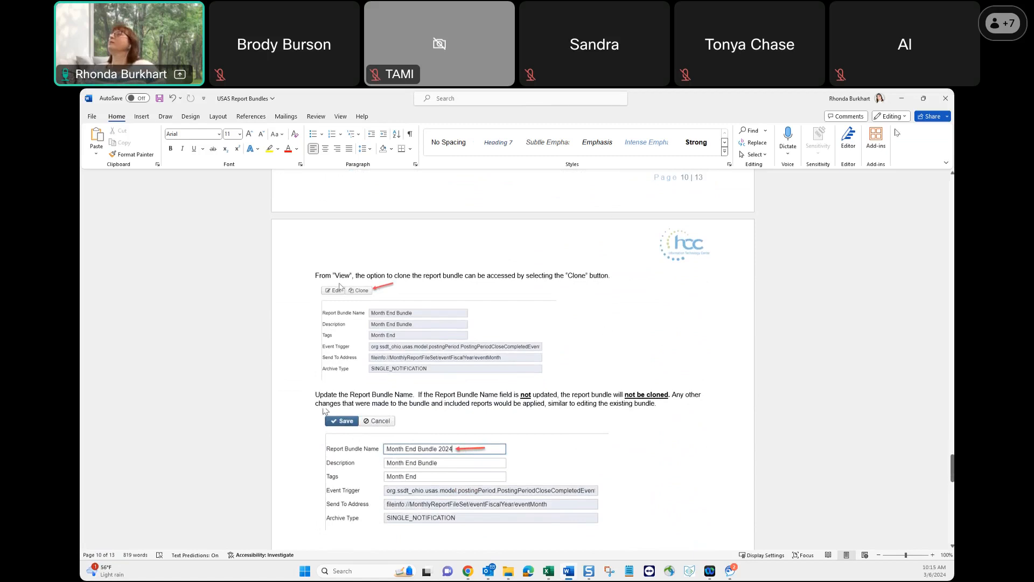
{"action": "left_click", "coordinate": [901, 100]}
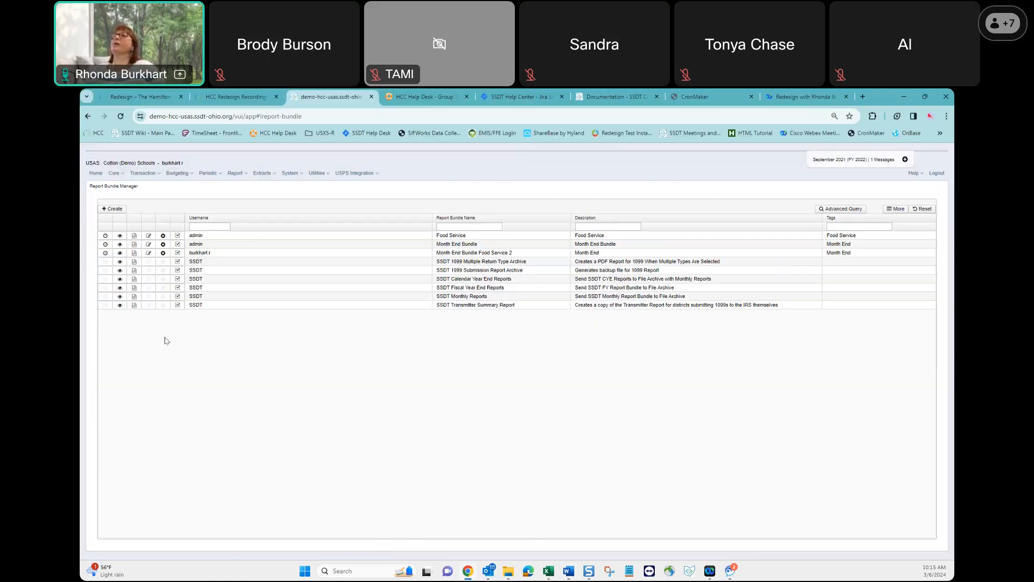
Clone the Month End Bundle report bundle and name the copy Month End Bundle 2024.
{"action": "left_click", "coordinate": [120, 245]}
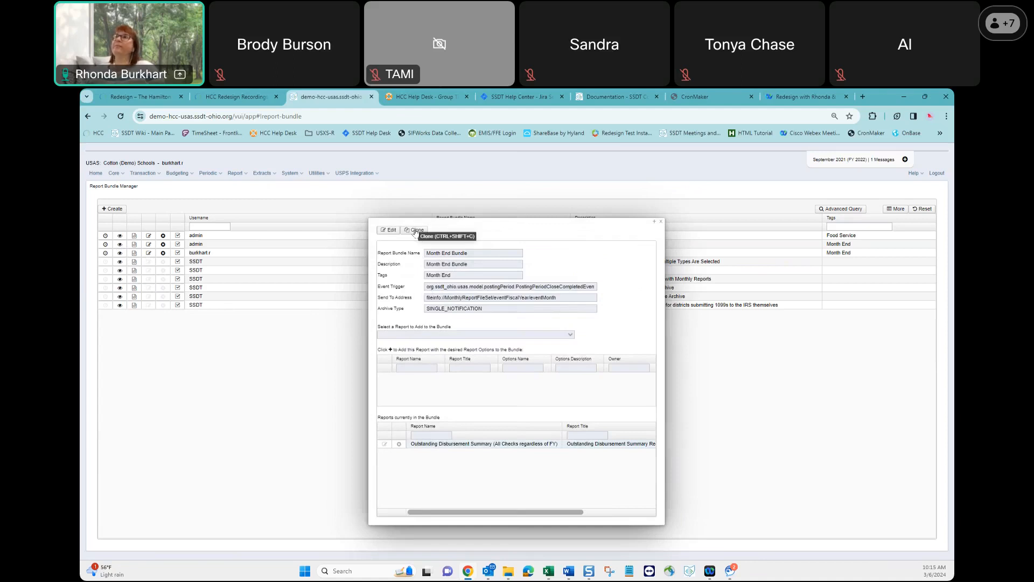
{"action": "left_click", "coordinate": [415, 231]}
{"action": "left_click", "coordinate": [476, 270]}
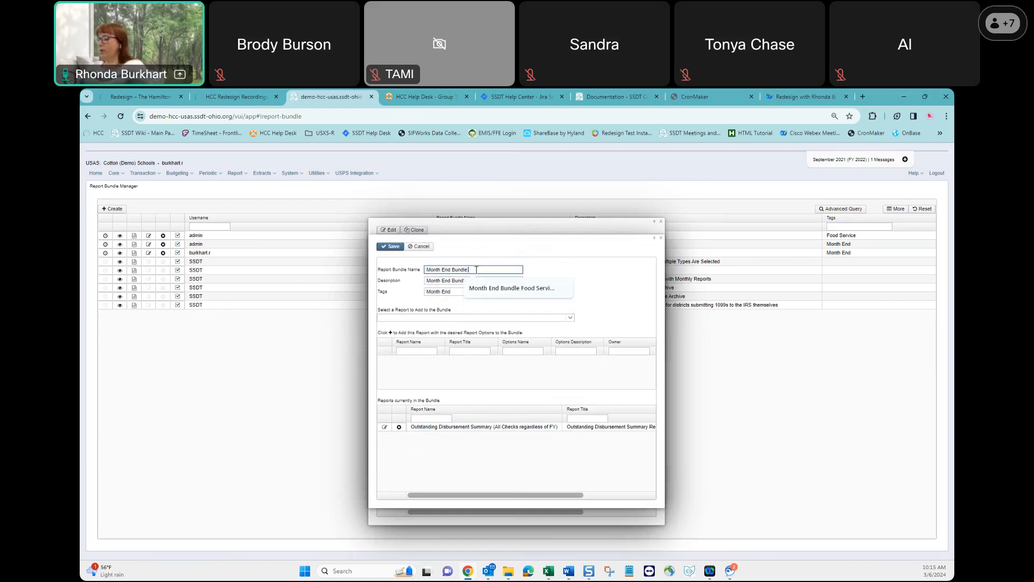
{"action": "type", "text": "2024"}
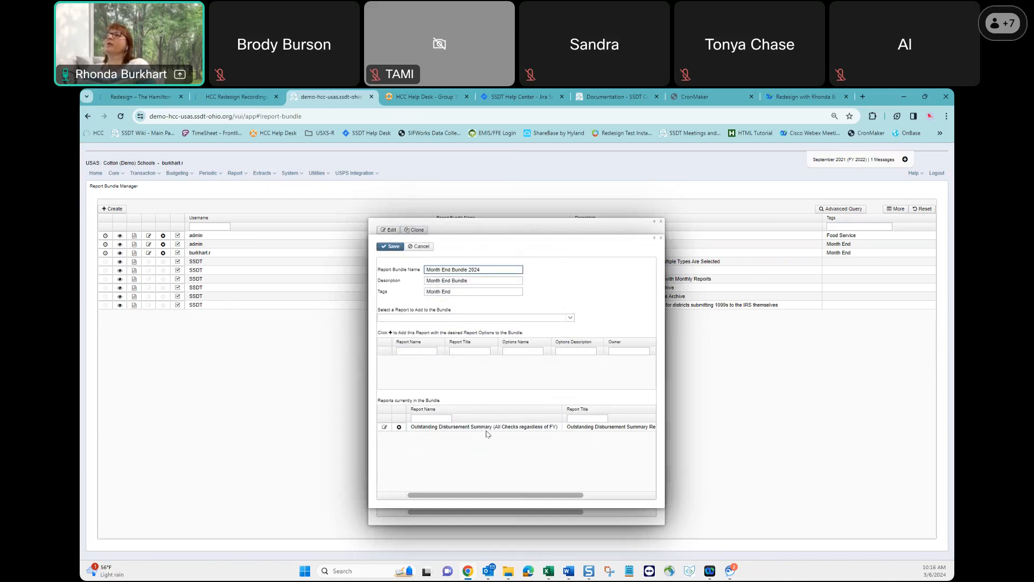
Add the SSDT Financial Detail Report July 1 Cash Balances with its Default options to the cloned bundle.
{"action": "left_click", "coordinate": [470, 318]}
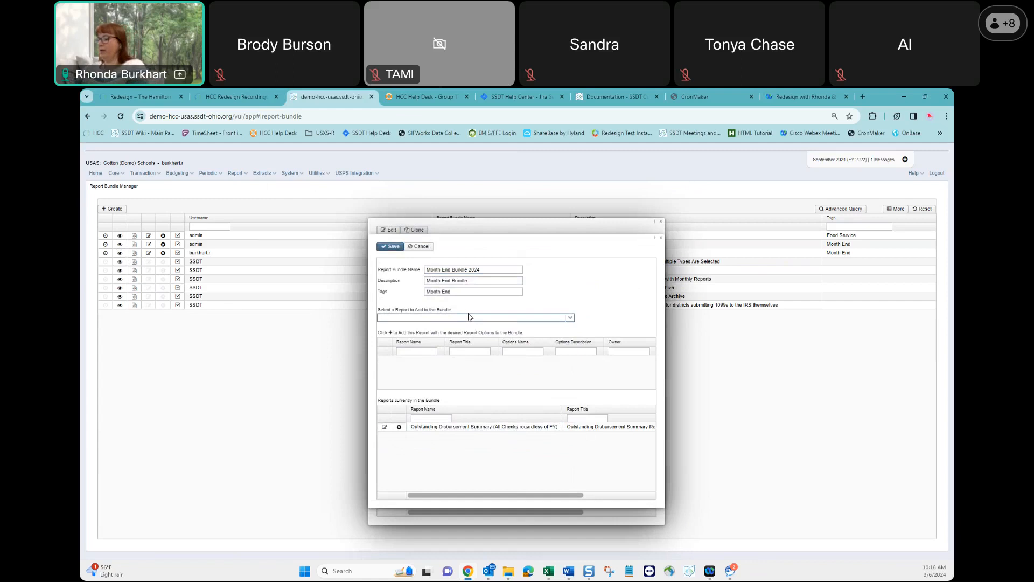
{"action": "type", "text": "finan"}
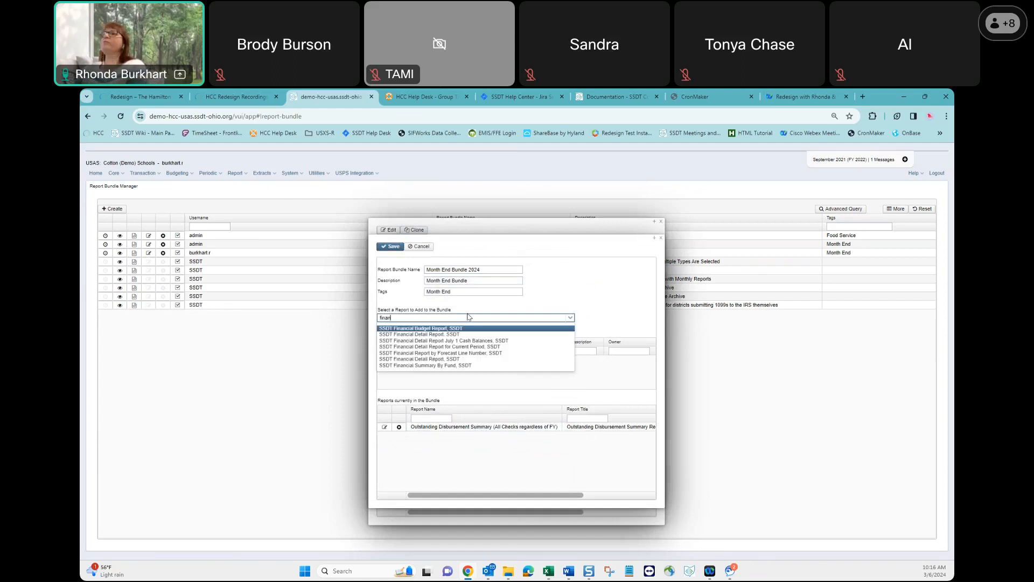
{"action": "left_click", "coordinate": [459, 341]}
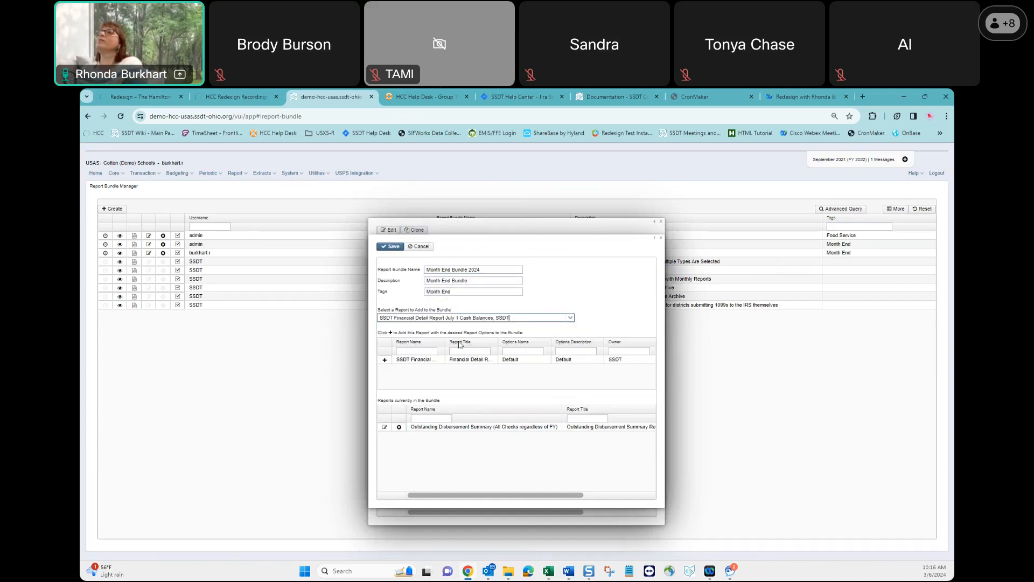
{"action": "left_click", "coordinate": [385, 360]}
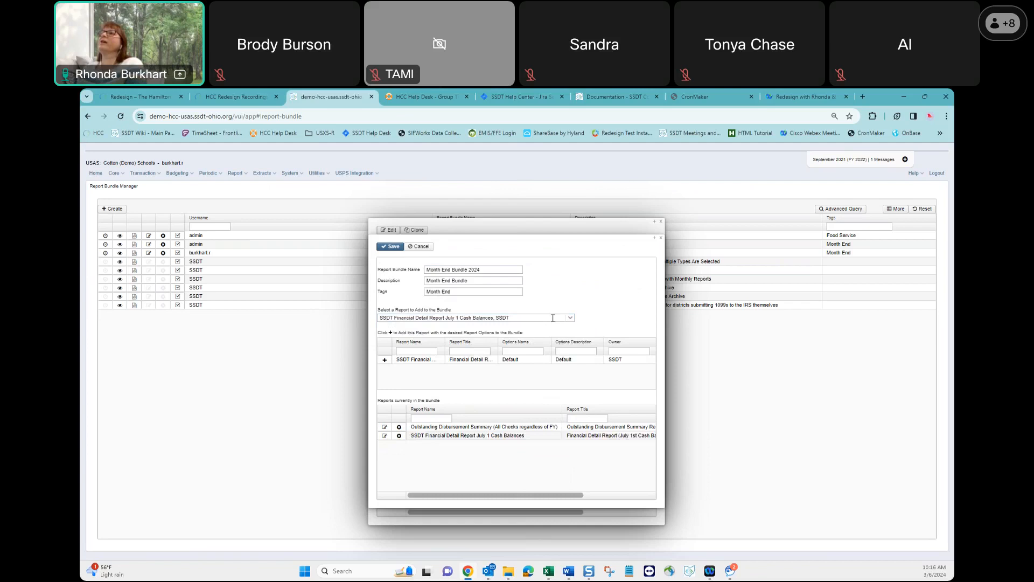
Add the SSDT Financial Detail Report for Current Period with its Default options to the cloned bundle.
{"action": "left_click_drag", "start_coordinate": [551, 317], "coordinate": [306, 314]}
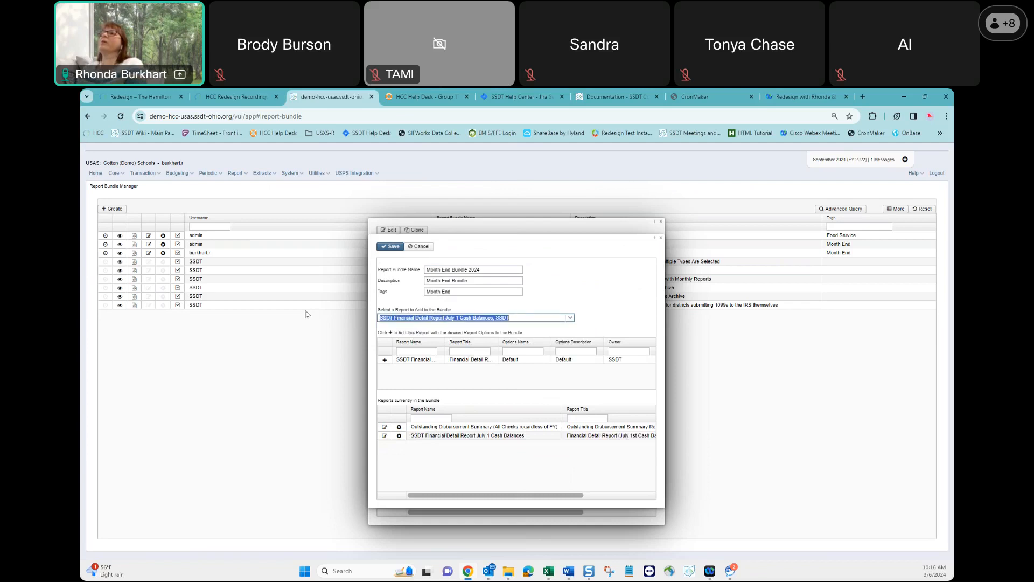
{"action": "type", "text": "fin"}
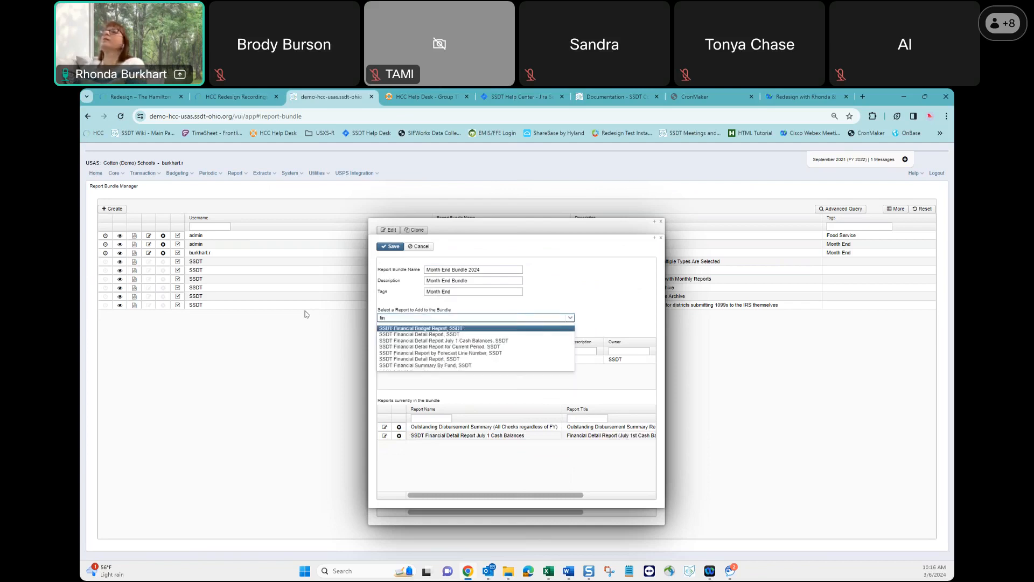
{"action": "left_click", "coordinate": [404, 346]}
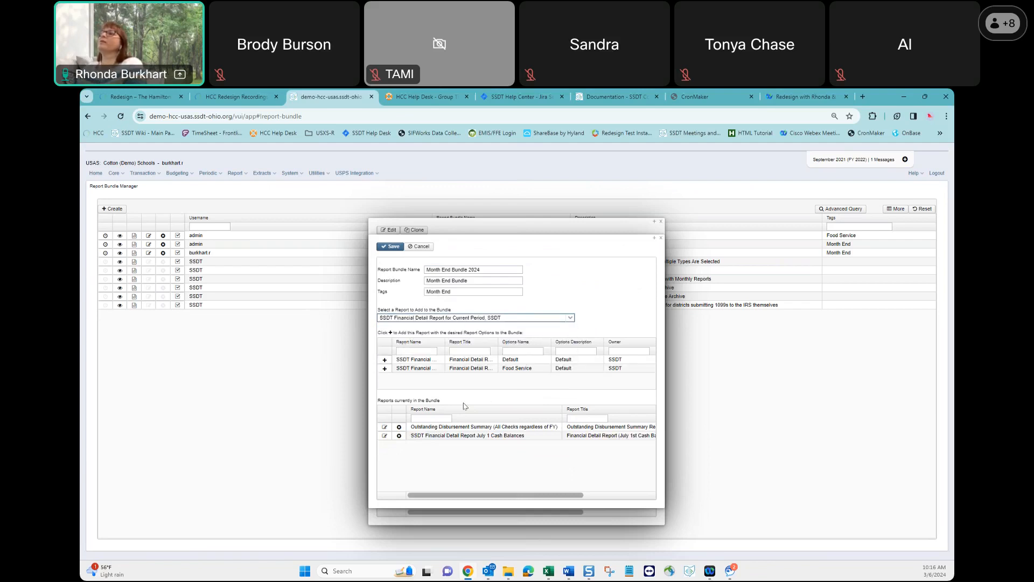
{"action": "left_click", "coordinate": [384, 360]}
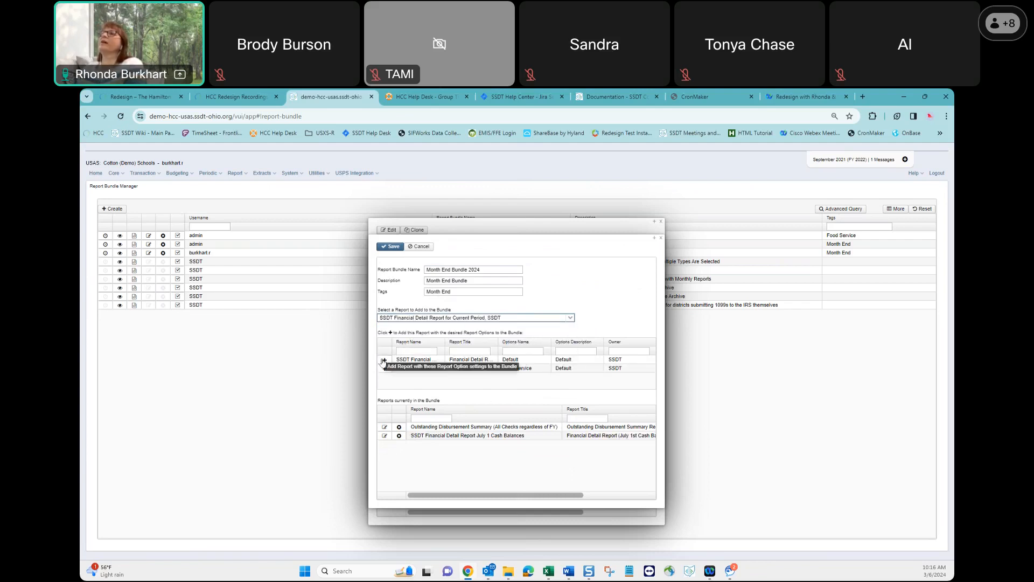
Add the SSDT Cash Summary report with its Default options to the cloned bundle.
{"action": "left_click", "coordinate": [518, 319]}
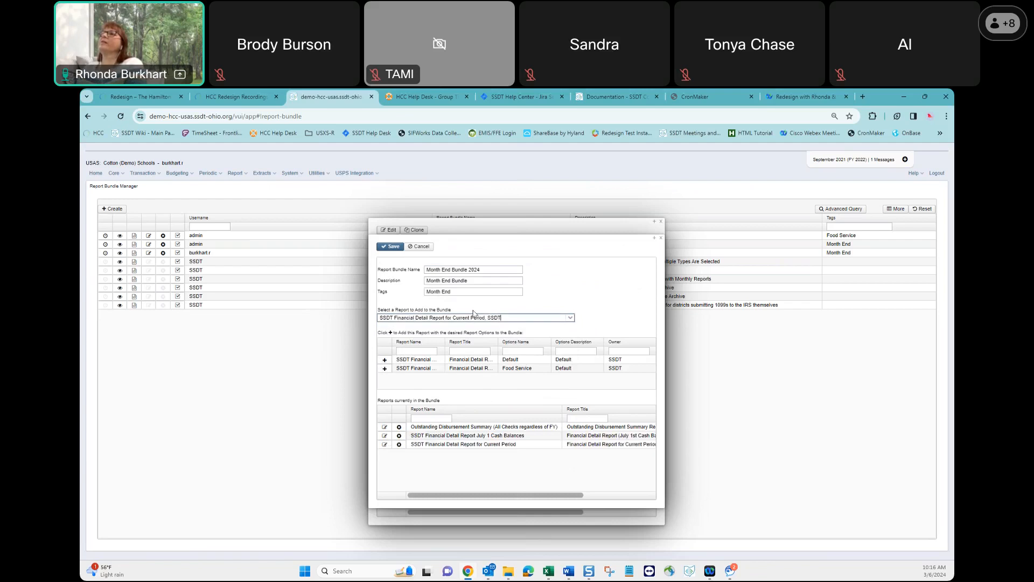
{"action": "type", "text": "cash"}
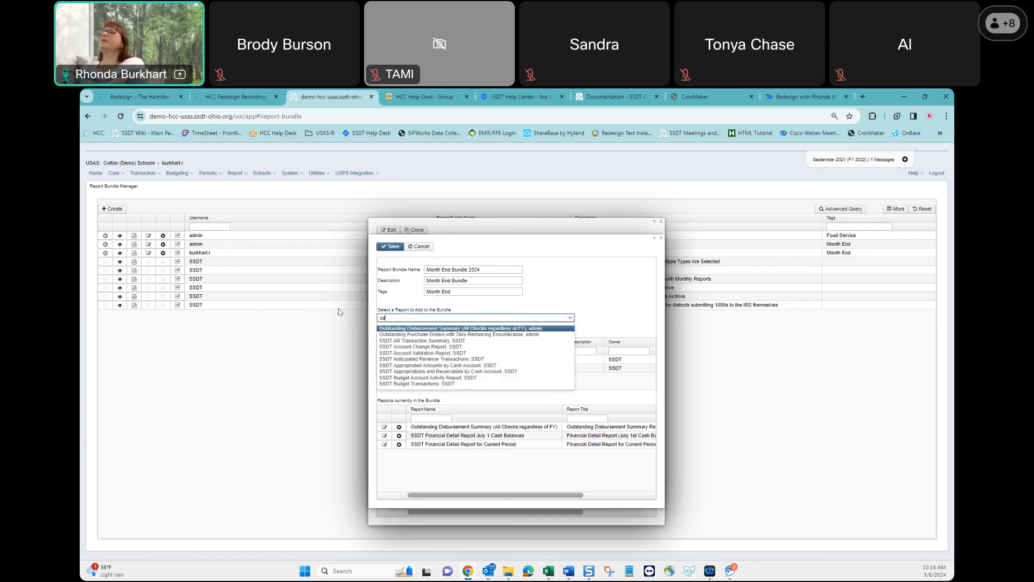
{"action": "key", "text": "Down"}
{"action": "key", "text": "Down"}
{"action": "key", "text": "Down"}
{"action": "key", "text": "Down"}
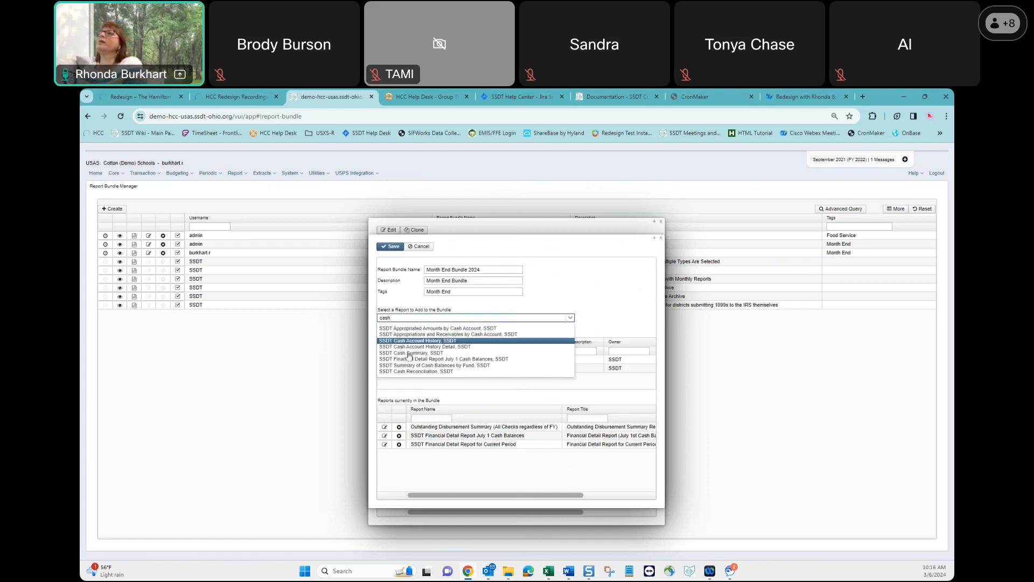
{"action": "key", "text": "Return"}
{"action": "left_click", "coordinate": [385, 362]}
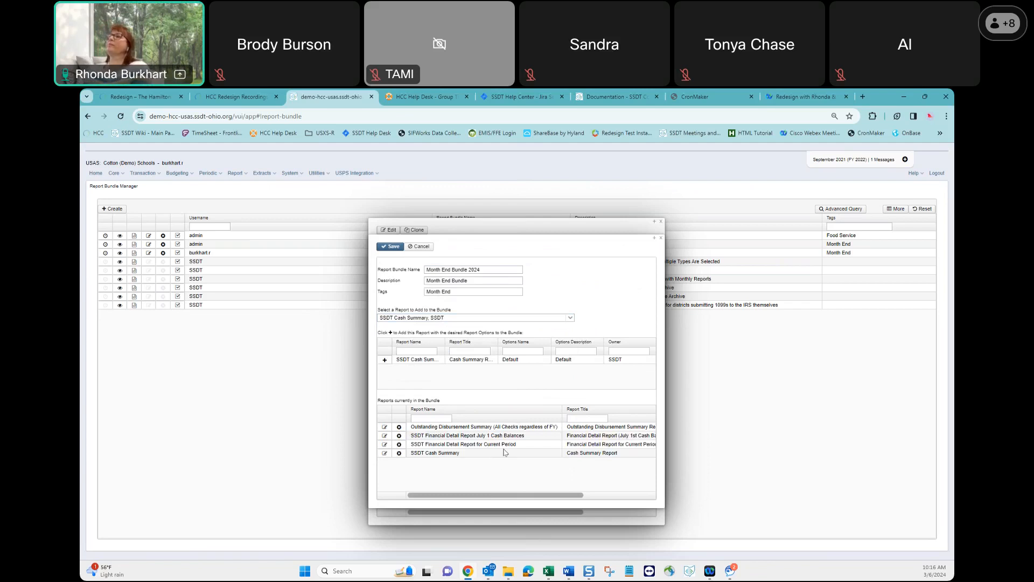
Append "- Month End" to the name of the Financial Detail Report (July 1st Cash Balances) in its report options.
{"action": "left_click", "coordinate": [384, 435]}
{"action": "left_click", "coordinate": [333, 323]}
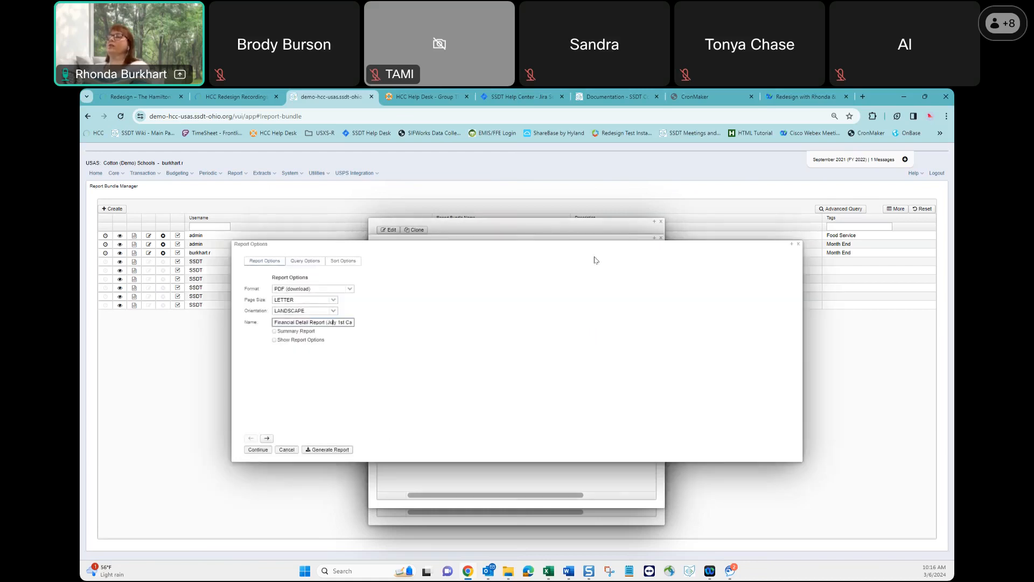
{"action": "key", "text": "End"}
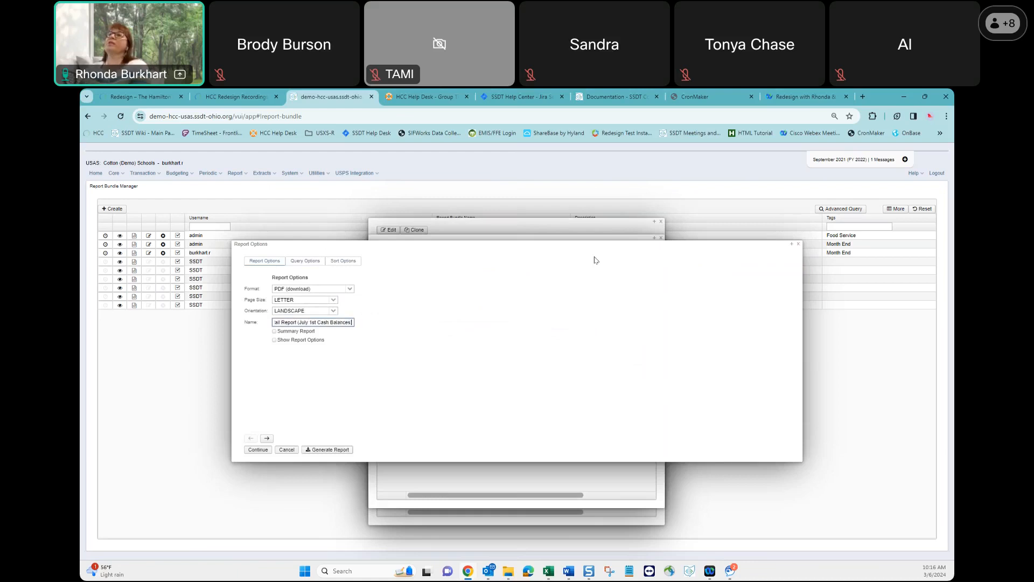
{"action": "type", "text": "-"}
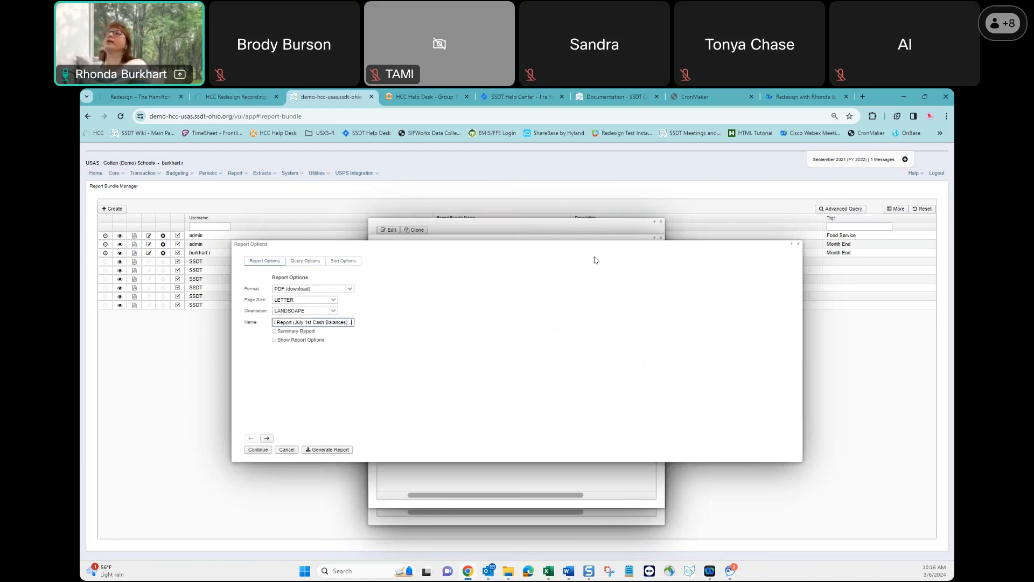
{"action": "type", "text": " Month End"}
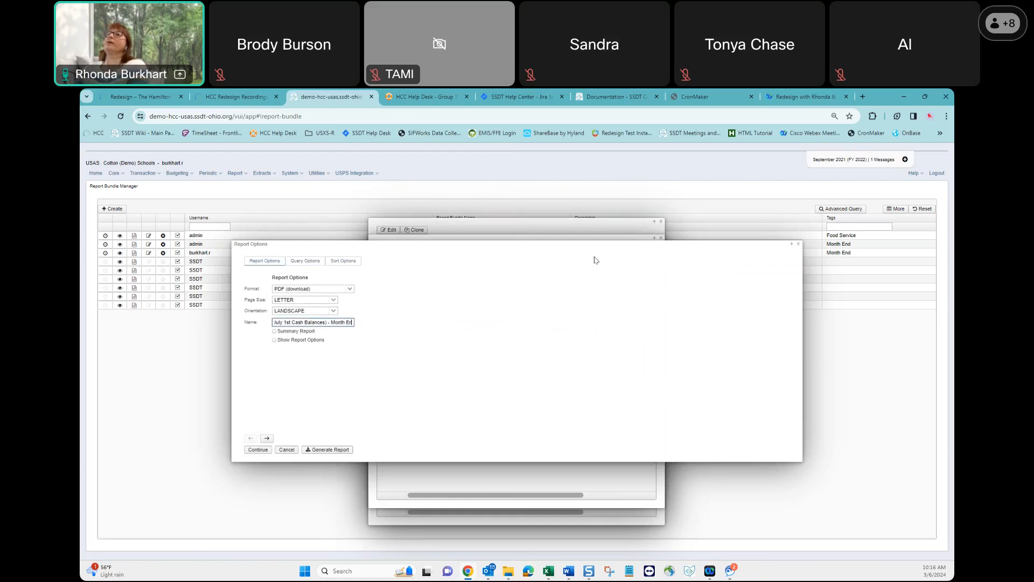
{"action": "left_click", "coordinate": [258, 452]}
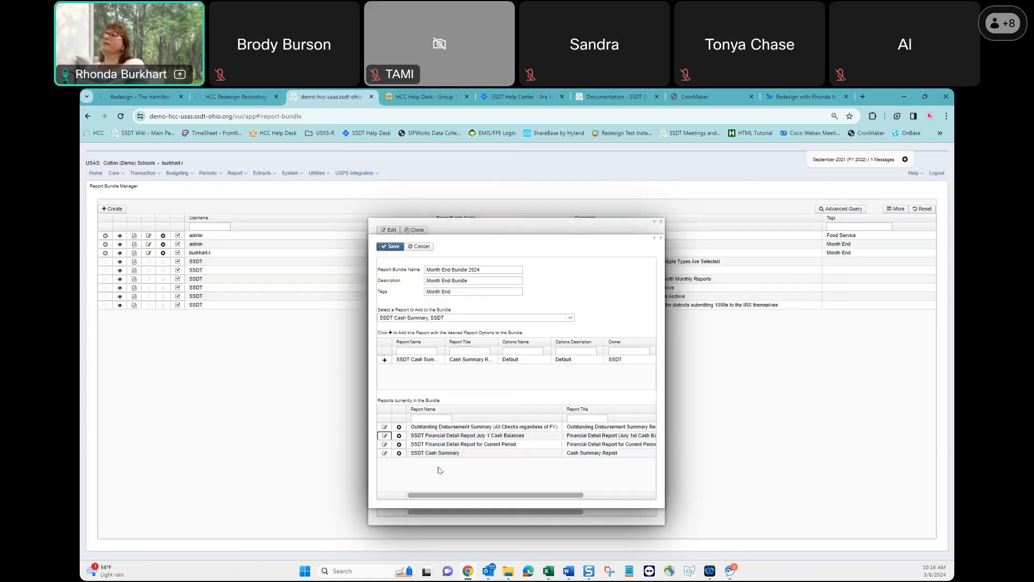
Change the Outstanding Disbursement Summary's name in its report options to "Outstanding Disbursement Summary Report - Checks Only".
{"action": "left_click", "coordinate": [384, 428]}
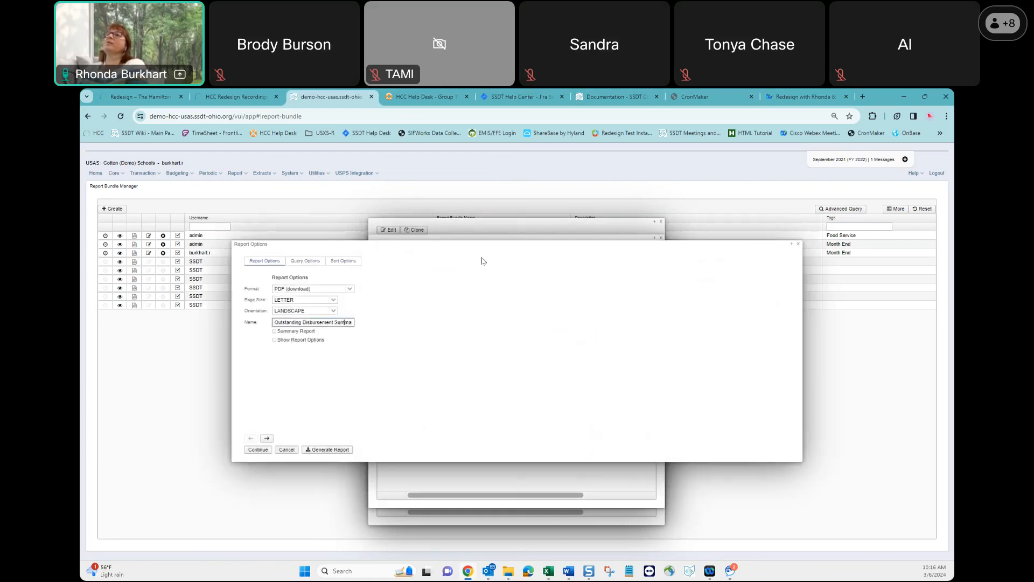
{"action": "key", "text": "Right"}
{"action": "key", "text": "Right"}
{"action": "key", "text": "Right"}
{"action": "key", "text": "Right"}
{"action": "key", "text": "Right"}
{"action": "key", "text": "Right"}
{"action": "key", "text": "Right"}
{"action": "key", "text": "Right"}
{"action": "key", "text": "Right"}
{"action": "key", "text": "Right"}
{"action": "key", "text": "Right"}
{"action": "key", "text": "Right"}
{"action": "key", "text": "Right"}
{"action": "key", "text": "Right"}
{"action": "key", "text": "Right"}
{"action": "key", "text": "Right"}
{"action": "key", "text": "Right"}
{"action": "key", "text": "Right"}
{"action": "key", "text": "Right"}
{"action": "key", "text": "Right"}
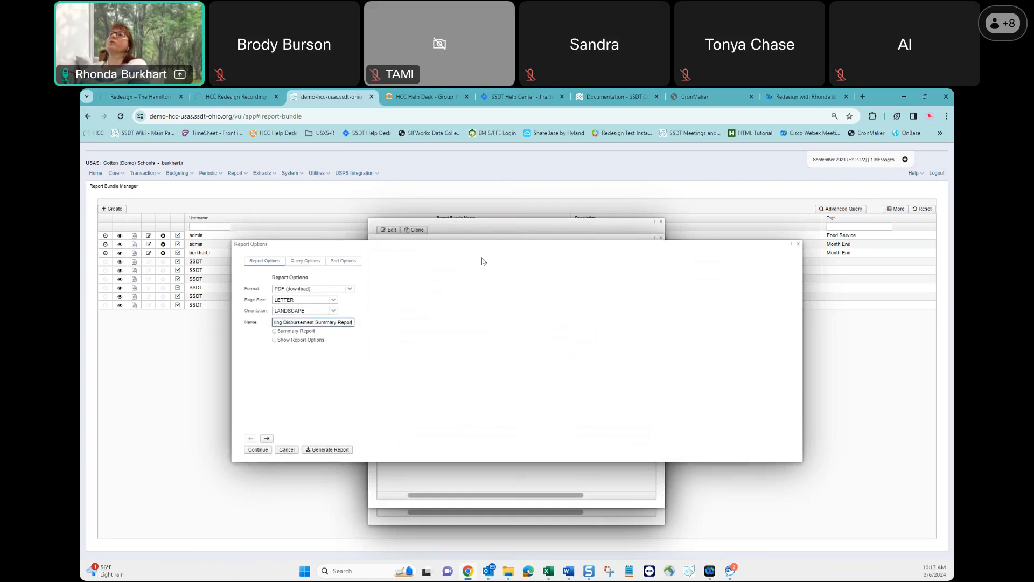
{"action": "key", "text": "BackSpace"}
{"action": "key", "text": "BackSpace"}
{"action": "key", "text": "BackSpace"}
{"action": "key", "text": "BackSpace"}
{"action": "key", "text": "BackSpace"}
{"action": "key", "text": "BackSpace"}
{"action": "key", "text": "BackSpace"}
{"action": "key", "text": "BackSpace"}
{"action": "key", "text": "BackSpace"}
{"action": "key", "text": "BackSpace"}
{"action": "key", "text": "BackSpace"}
{"action": "key", "text": "BackSpace"}
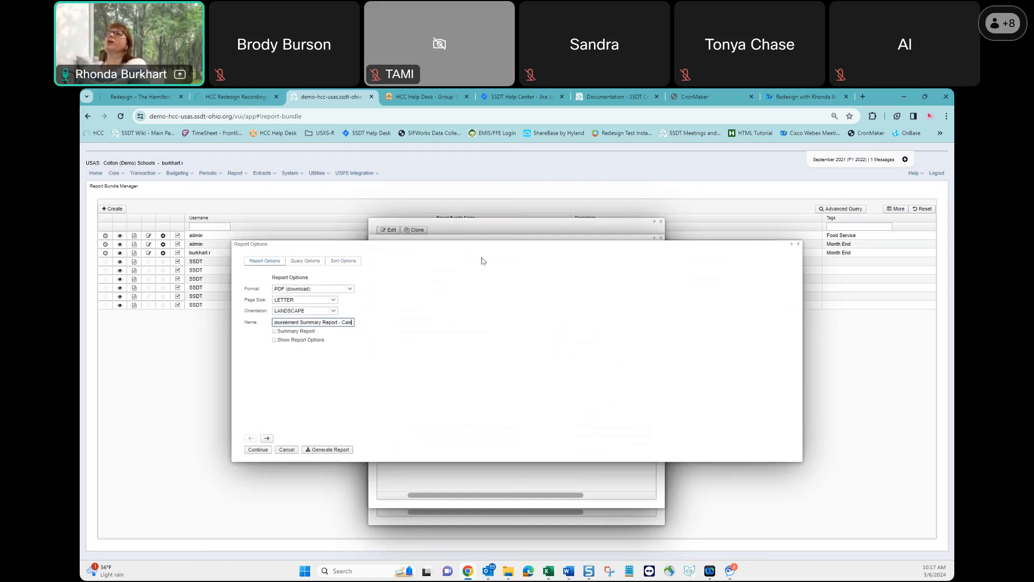
{"action": "type", "text": "hecks Only"}
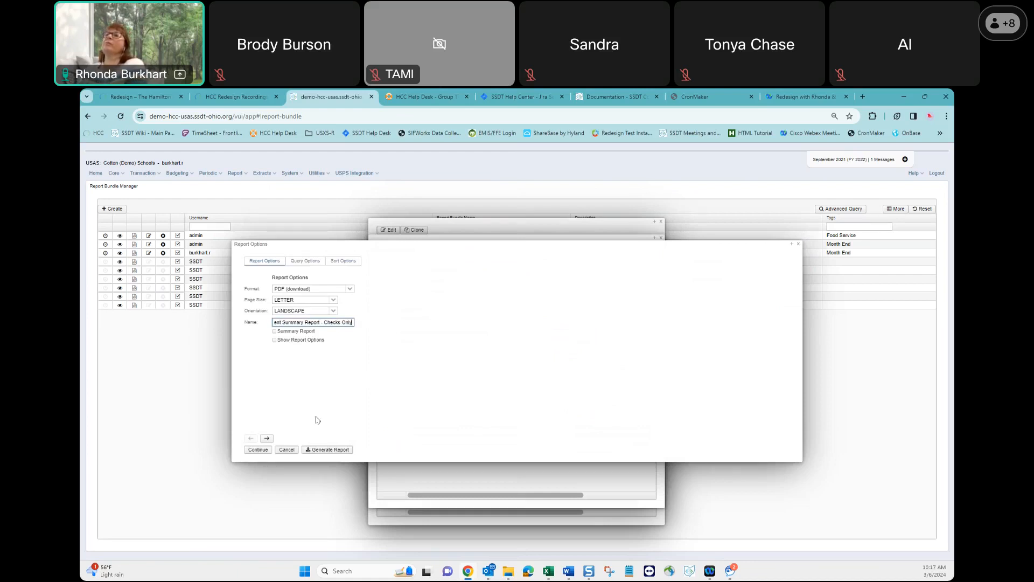
Set the Outstanding Disbursement Summary's vendor default payment type query parameter to Check and accept the report options.
{"action": "left_click", "coordinate": [267, 439]}
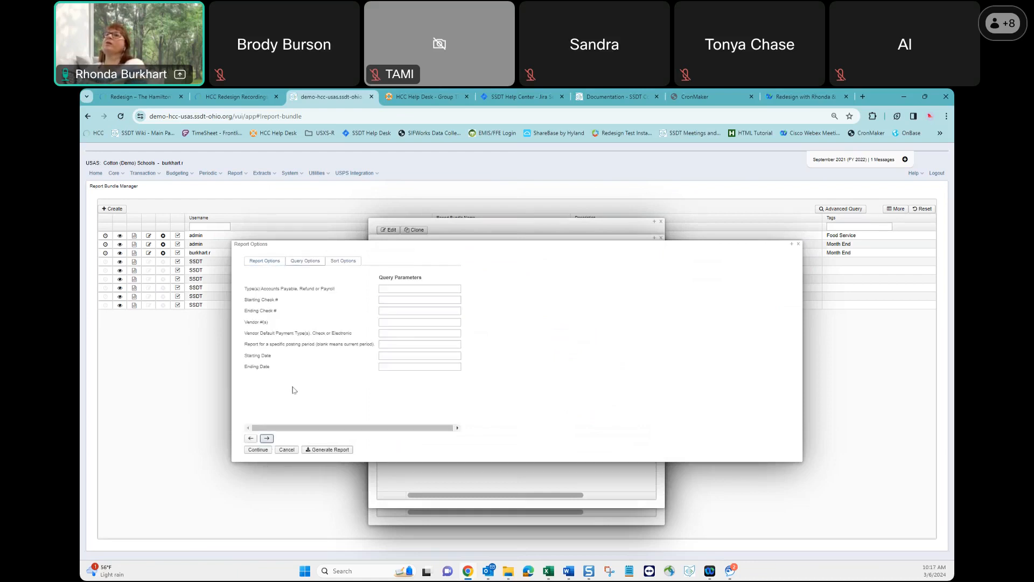
{"action": "left_click", "coordinate": [392, 334]}
{"action": "type", "text": "Checks"}
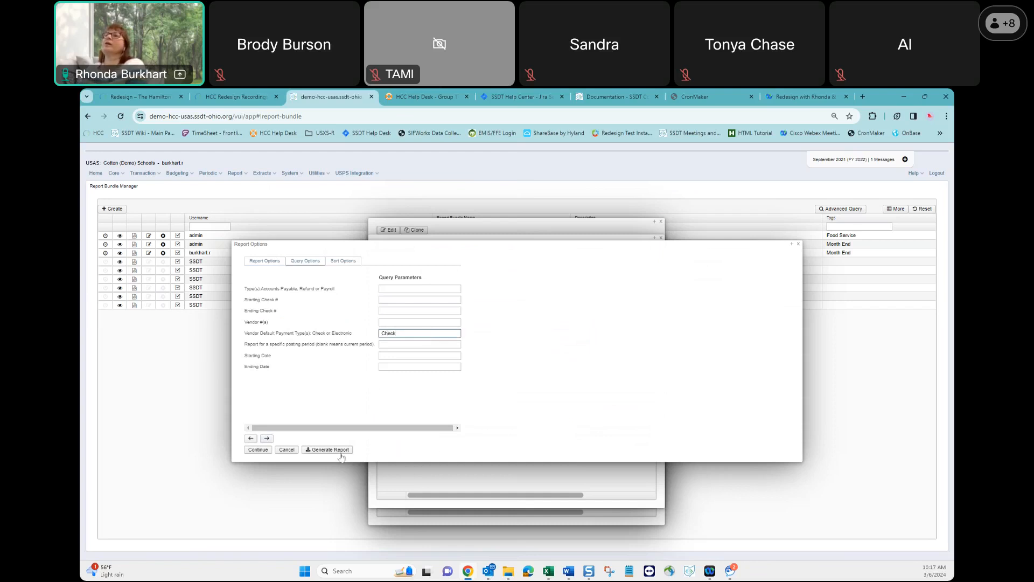
{"action": "left_click", "coordinate": [257, 450]}
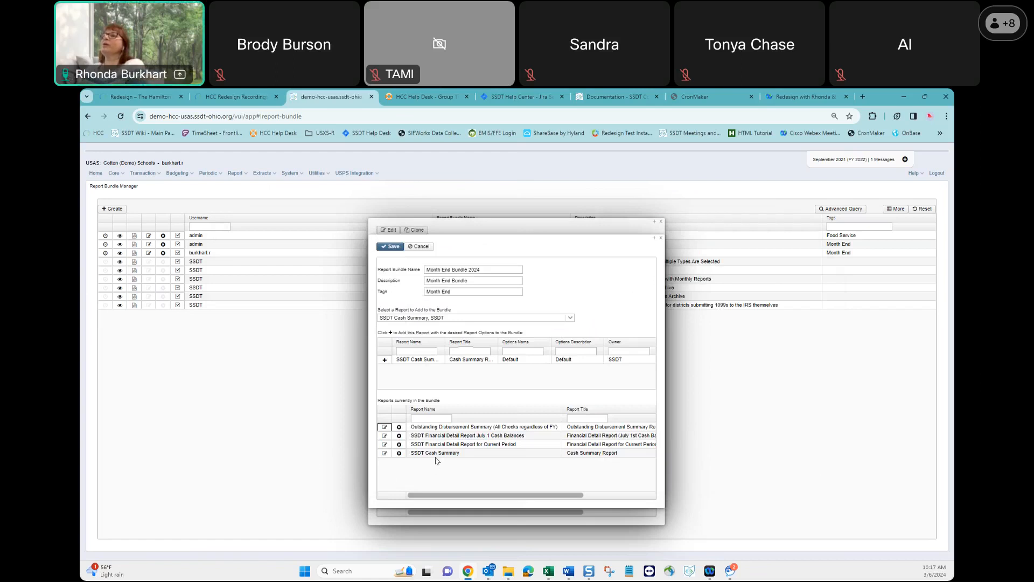
Rename the current-period financial detail report in its report options to "Financial Detail Report for Current Period - Month End".
{"action": "left_click", "coordinate": [384, 443]}
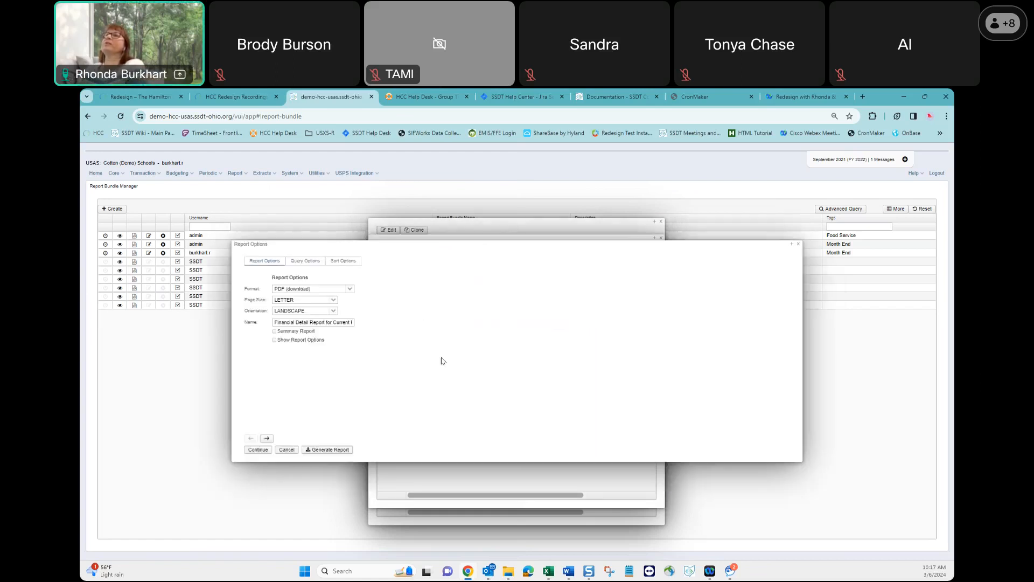
{"action": "type", "text": "Period - Month End"}
{"action": "left_click", "coordinate": [260, 452]}
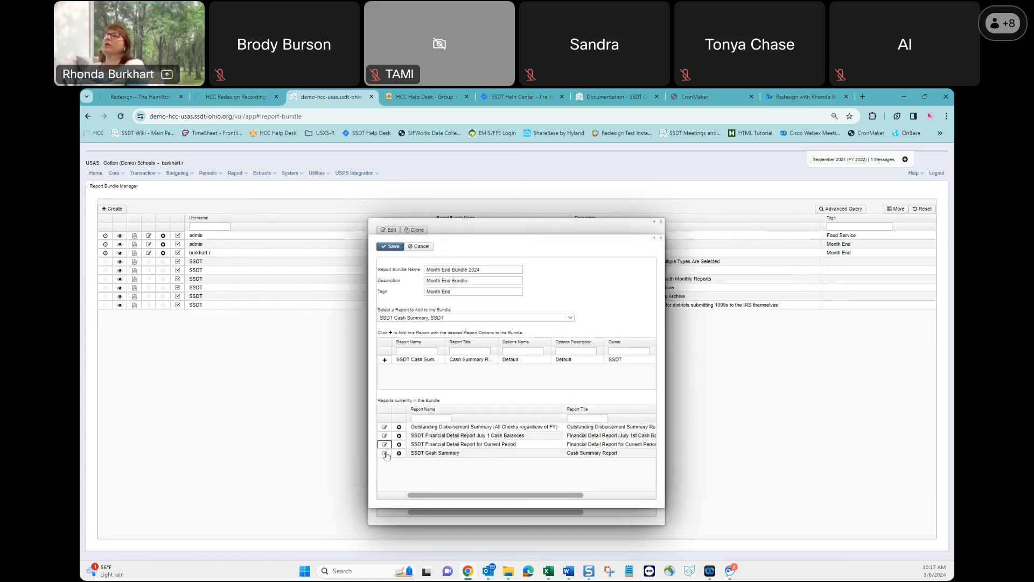
Rename the Cash Summary report in its report options to "Cash Summary Report - Month End".
{"action": "left_click", "coordinate": [385, 454]}
{"action": "left_click", "coordinate": [344, 322]}
{"action": "type", "text": "- Month End"}
{"action": "left_click", "coordinate": [257, 450]}
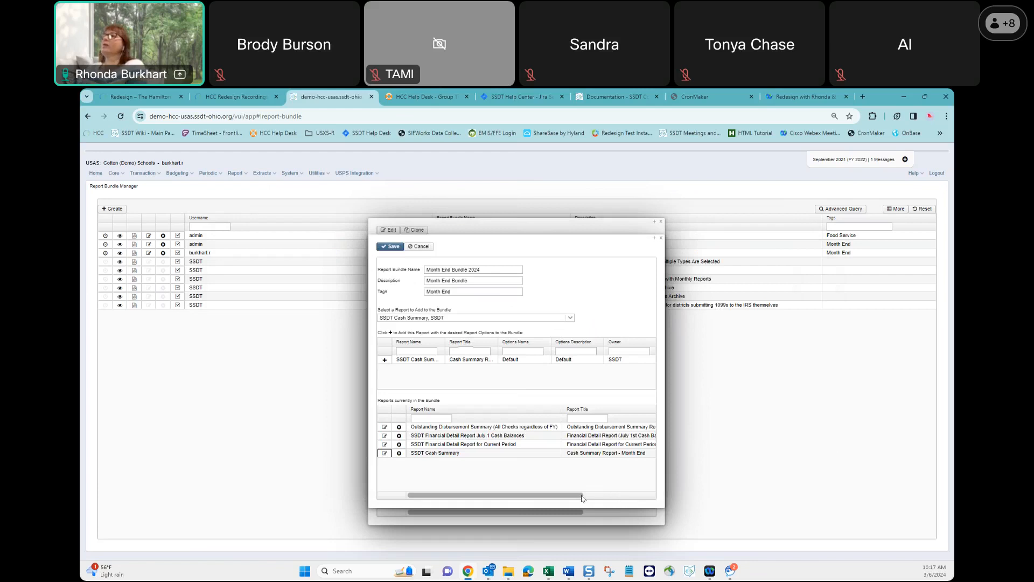
Widen the Report Title column to show the full titles, then save the cloned bundle and close both bundle windows.
{"action": "left_click_drag", "start_coordinate": [582, 499], "coordinate": [652, 501]}
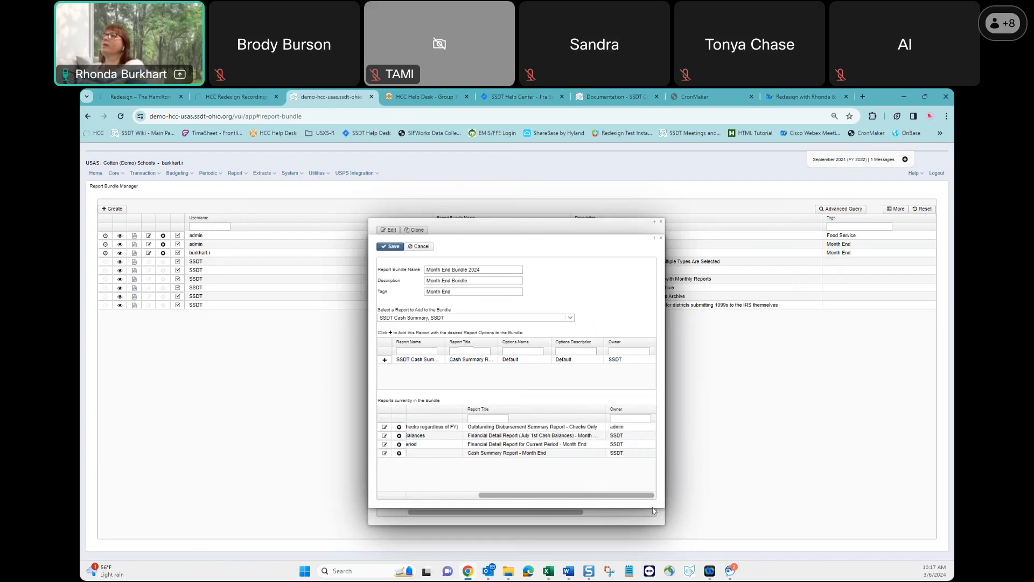
{"action": "left_click_drag", "start_coordinate": [608, 410], "coordinate": [632, 406]}
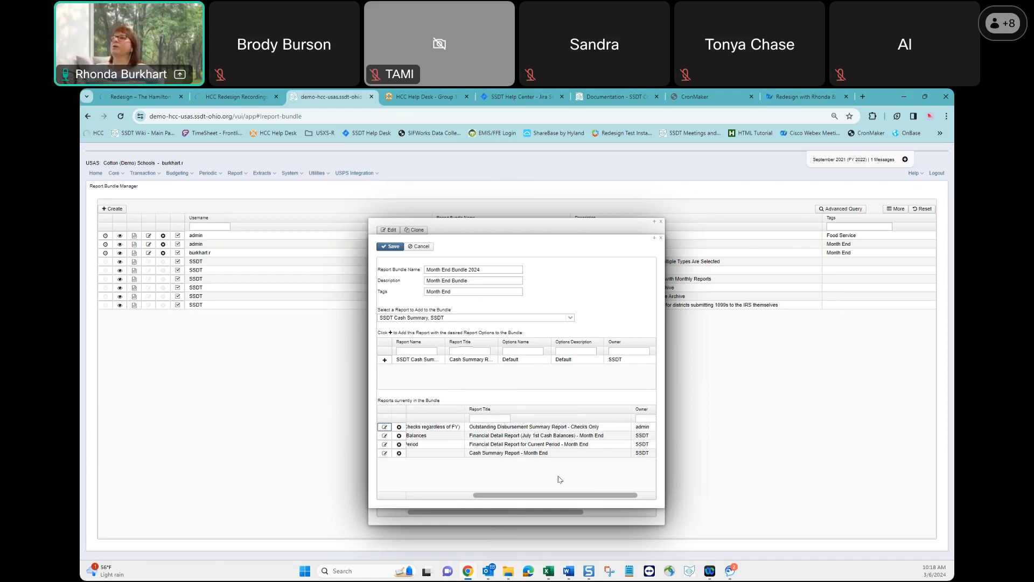
{"action": "left_click", "coordinate": [392, 249]}
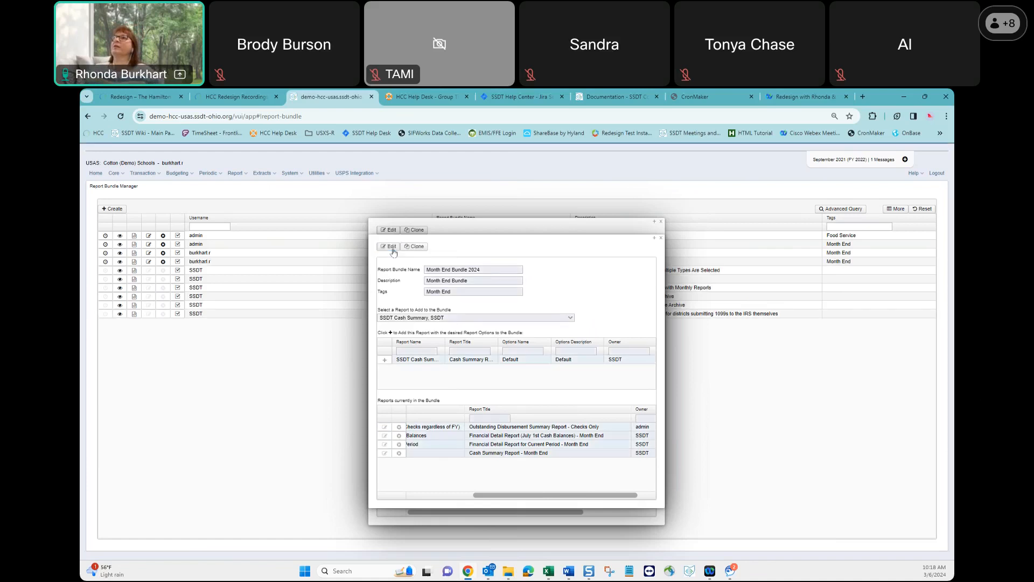
{"action": "left_click", "coordinate": [661, 239]}
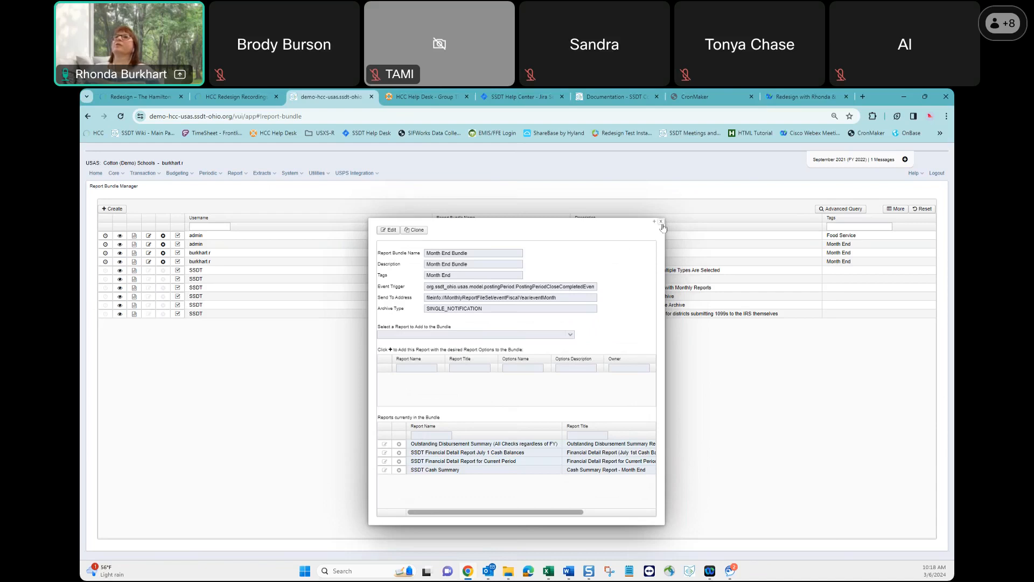
{"action": "left_click", "coordinate": [660, 221]}
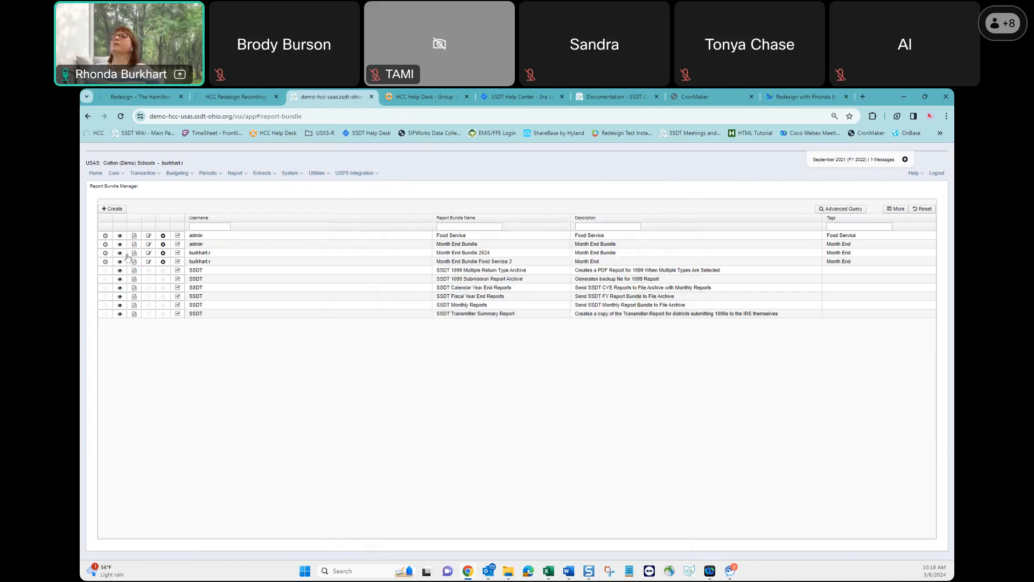
Start scheduling Month End Bundle 2024 and set its job type to Event.
{"action": "left_click", "coordinate": [105, 254]}
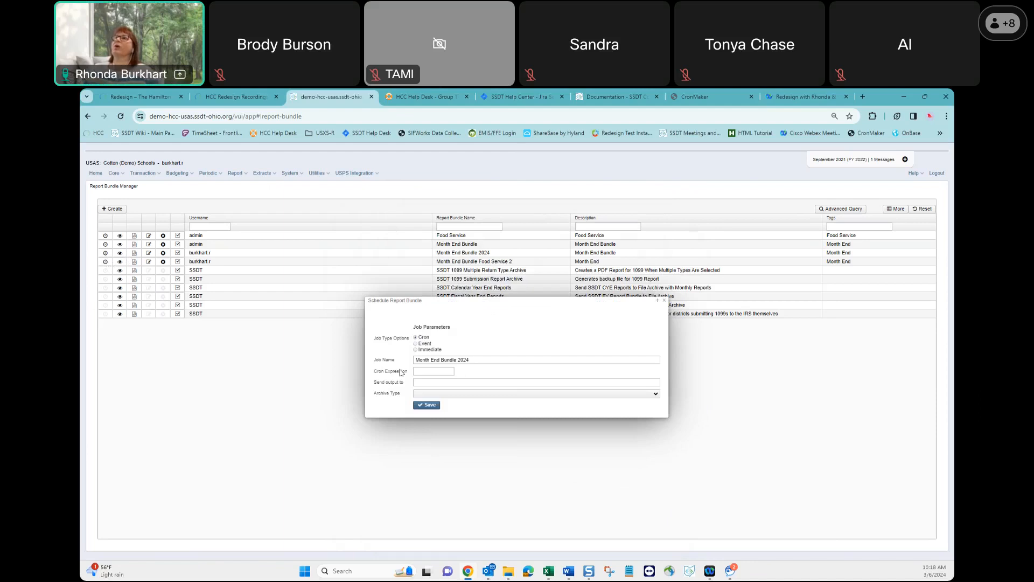
{"action": "left_click", "coordinate": [415, 343]}
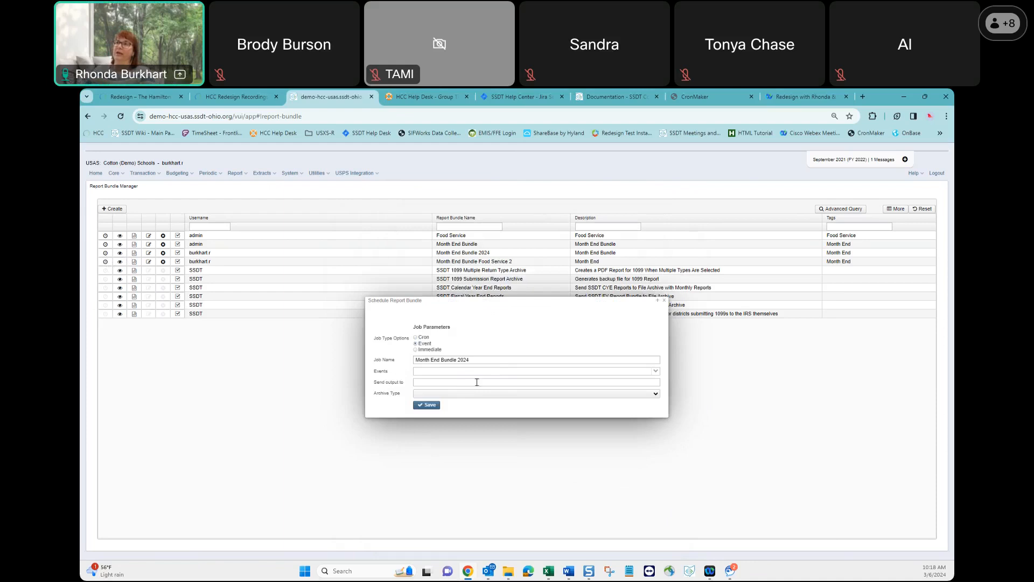
Switch to the USAS Report Bundles document in Word and review the instructions for cloning a bundle and editing its report parameters.
{"action": "left_click", "coordinate": [568, 573]}
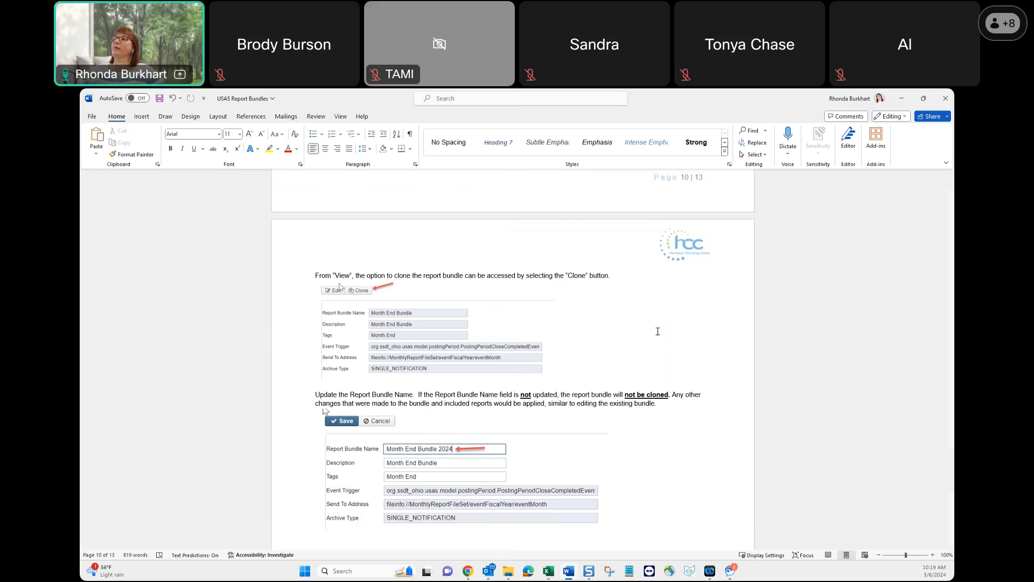
{"action": "scroll", "coordinate": [583, 445], "scroll_direction": "down", "scroll_amount": 10}
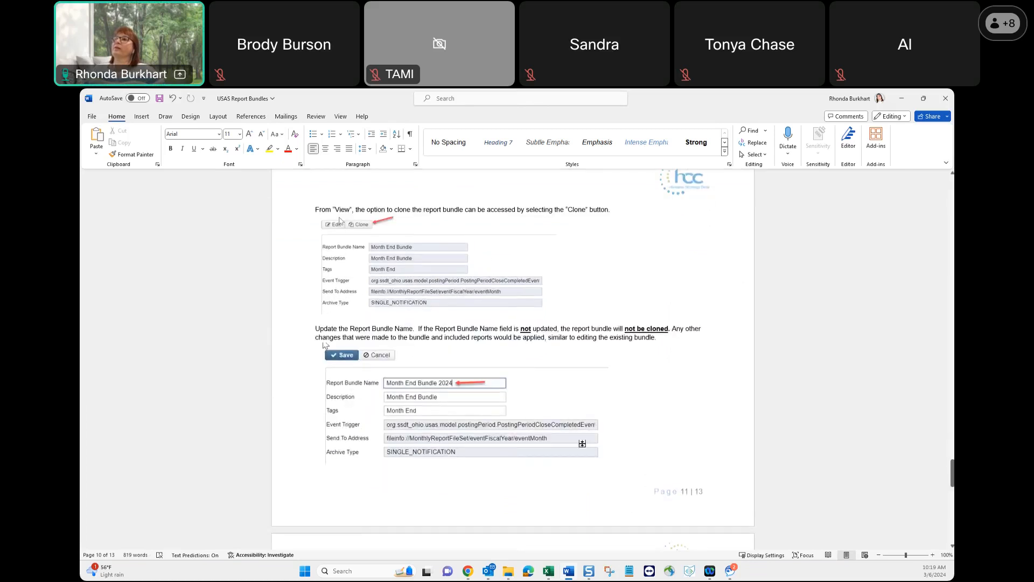
{"action": "scroll", "coordinate": [582, 443], "scroll_direction": "down", "scroll_amount": 1}
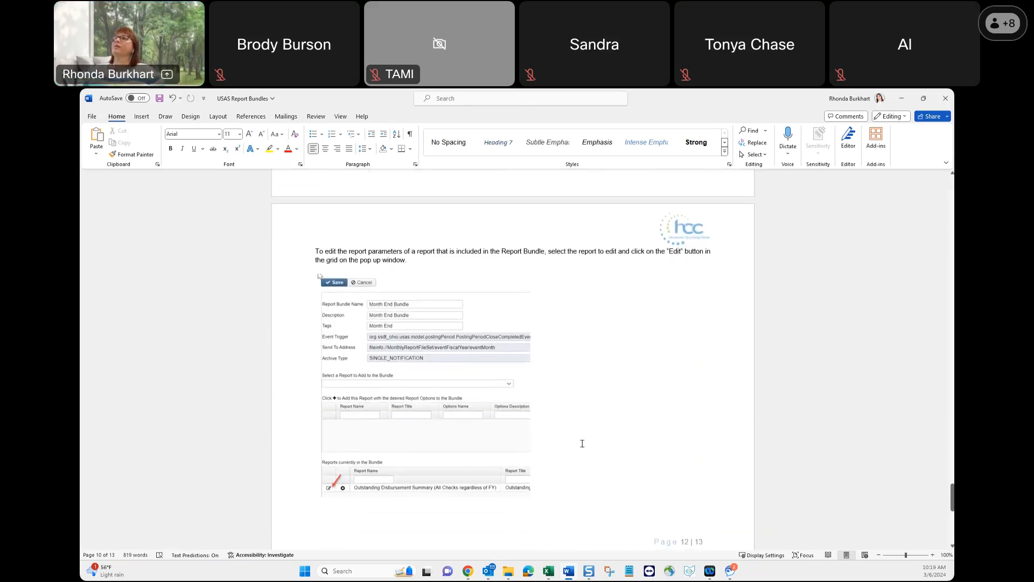
{"action": "scroll", "coordinate": [582, 444], "scroll_direction": "down", "scroll_amount": 5}
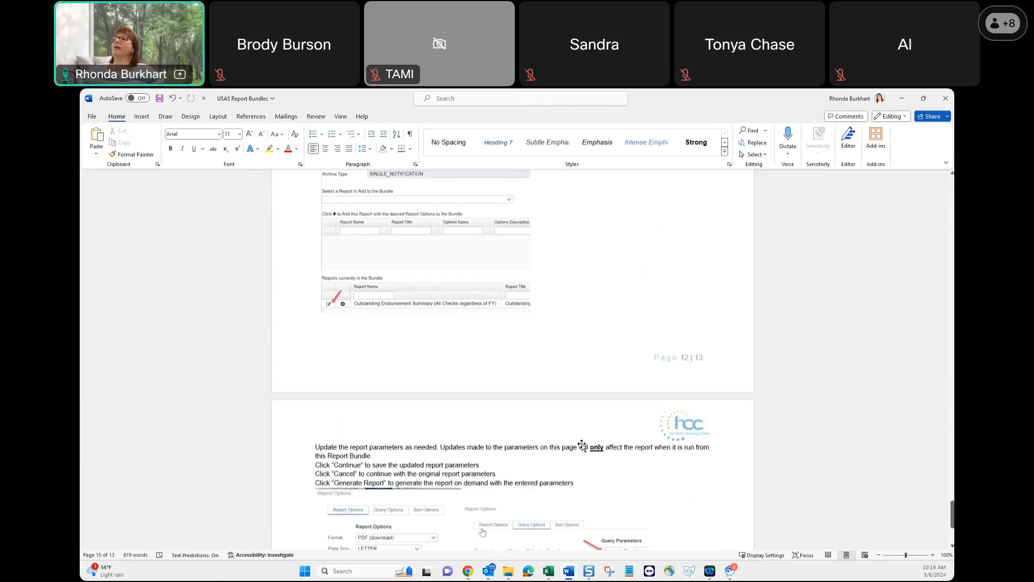
{"action": "scroll", "coordinate": [582, 445], "scroll_direction": "down", "scroll_amount": 2}
{"action": "scroll", "coordinate": [582, 445], "scroll_direction": "down", "scroll_amount": 1}
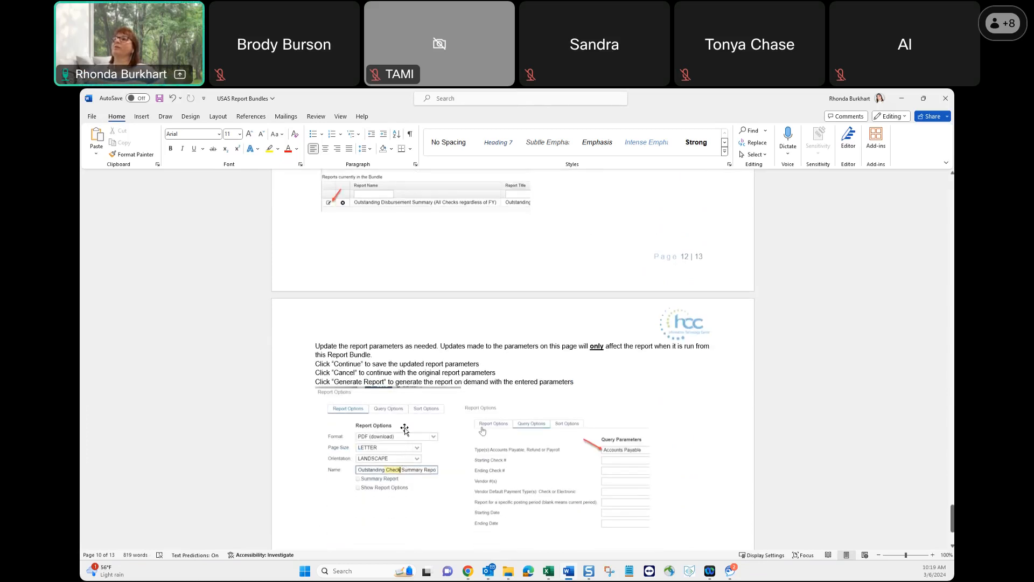
{"action": "scroll", "coordinate": [646, 498], "scroll_direction": "down", "scroll_amount": 3}
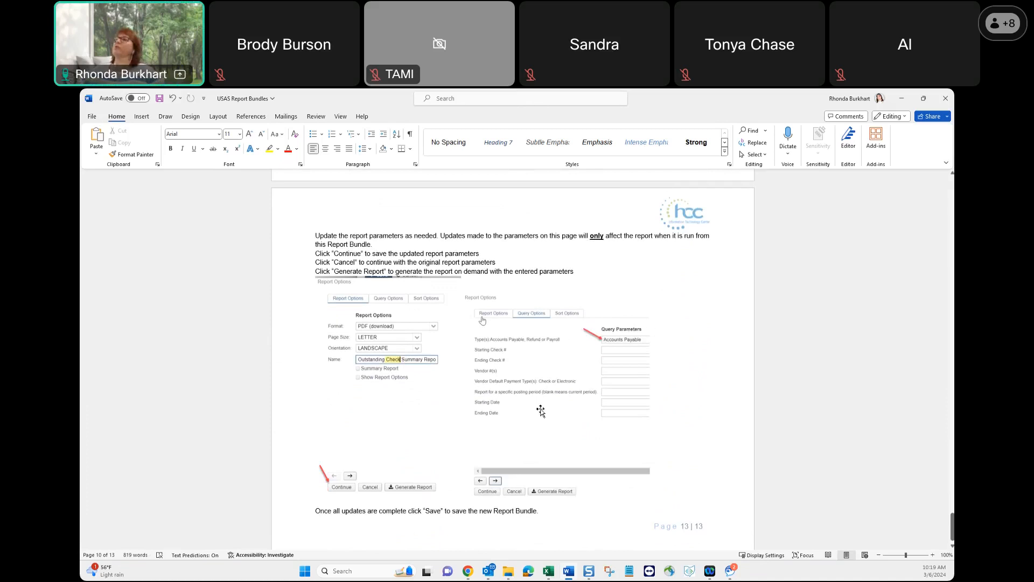
{"action": "scroll", "coordinate": [538, 410], "scroll_direction": "down", "scroll_amount": 1}
Find the guide's passage on how bundle reports are named in the File Archive after period close, and highlight the "(1)" wording temporarily.
{"action": "scroll", "coordinate": [541, 412], "scroll_direction": "up", "scroll_amount": 3}
{"action": "scroll", "coordinate": [542, 412], "scroll_direction": "up", "scroll_amount": 15}
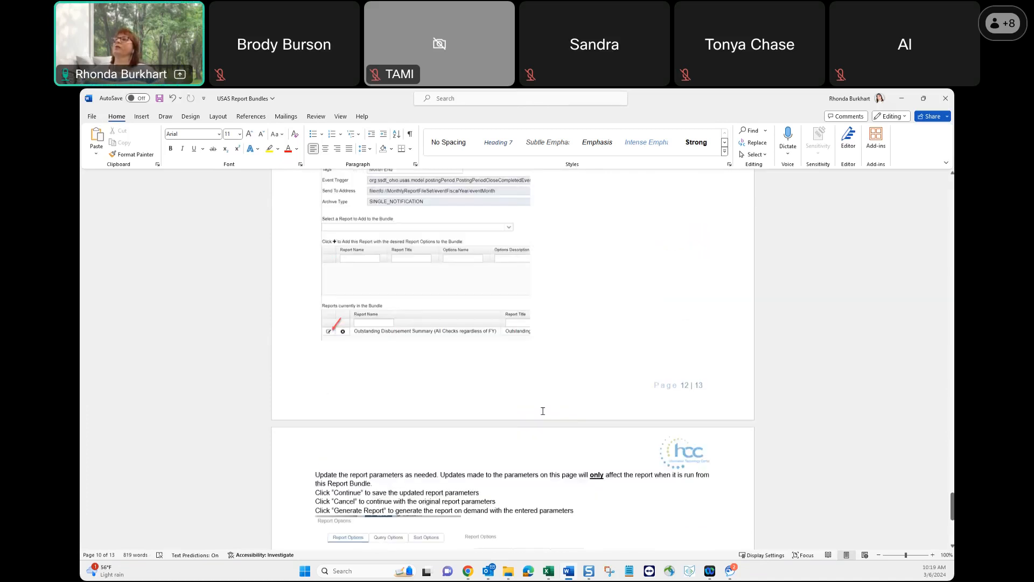
{"action": "scroll", "coordinate": [542, 411], "scroll_direction": "up", "scroll_amount": 9}
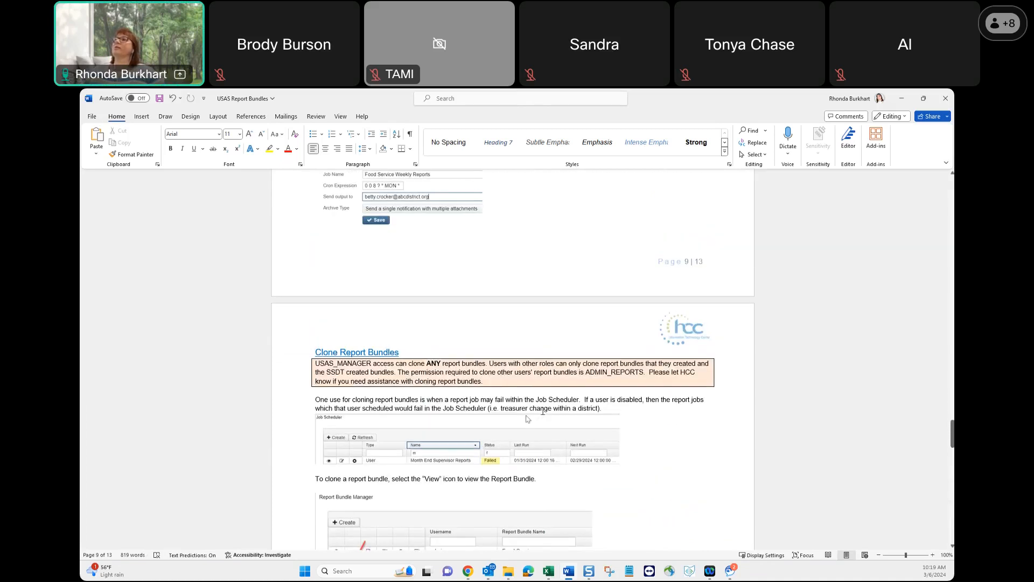
{"action": "scroll", "coordinate": [543, 411], "scroll_direction": "up", "scroll_amount": 10}
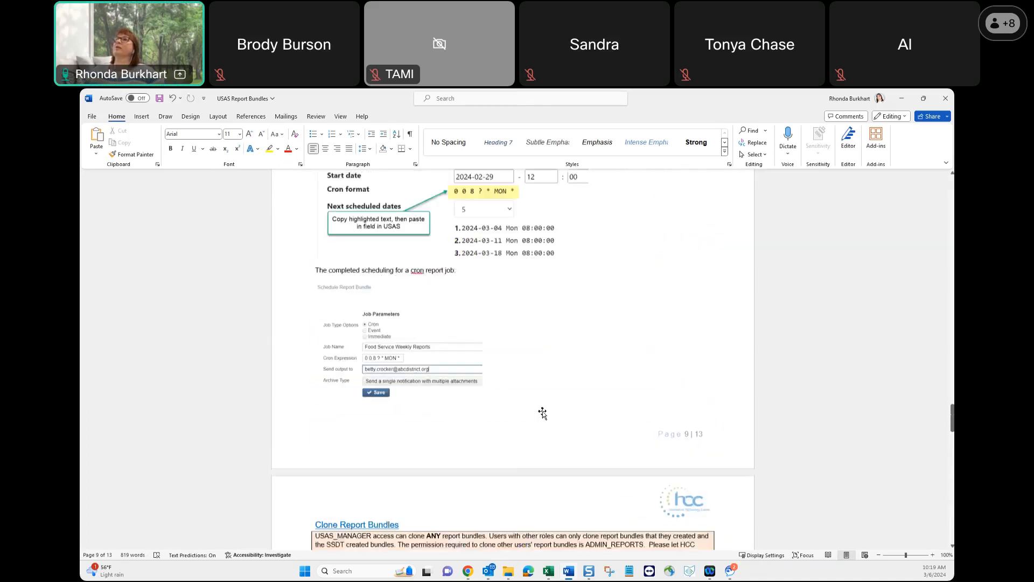
{"action": "scroll", "coordinate": [542, 411], "scroll_direction": "up", "scroll_amount": 15}
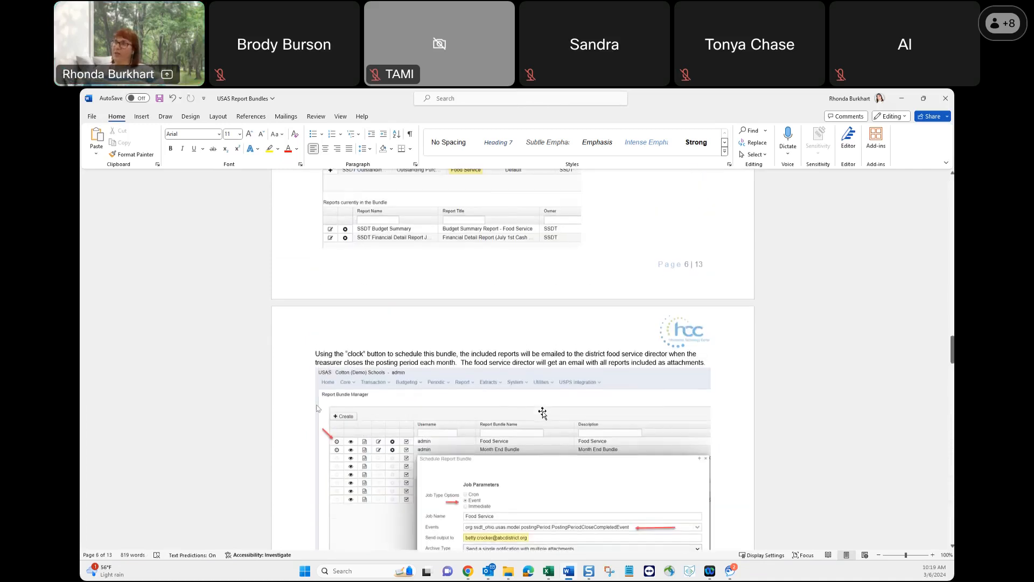
{"action": "scroll", "coordinate": [542, 412], "scroll_direction": "up", "scroll_amount": 2}
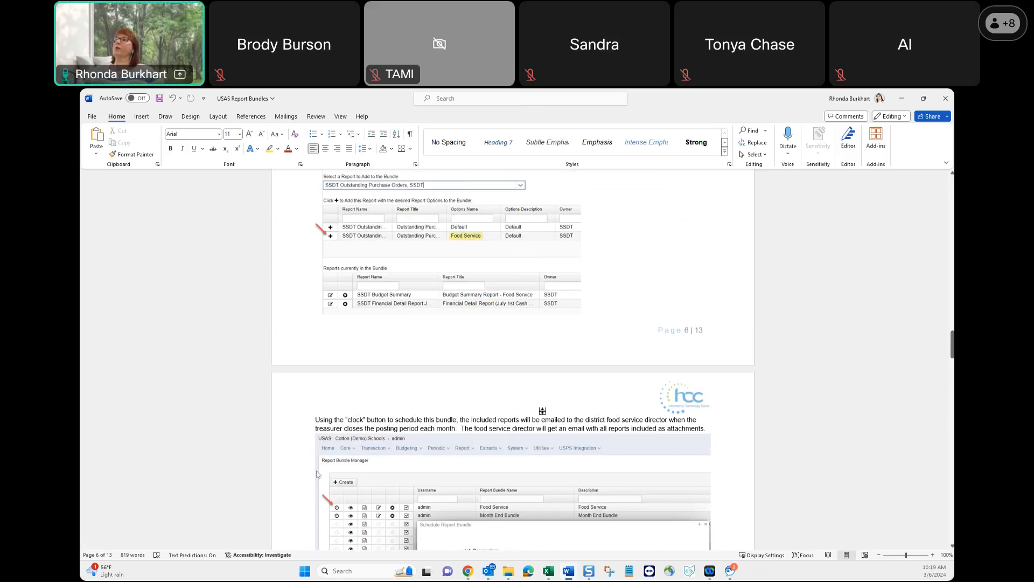
{"action": "scroll", "coordinate": [542, 413], "scroll_direction": "up", "scroll_amount": 8}
{"action": "scroll", "coordinate": [542, 412], "scroll_direction": "up", "scroll_amount": 10}
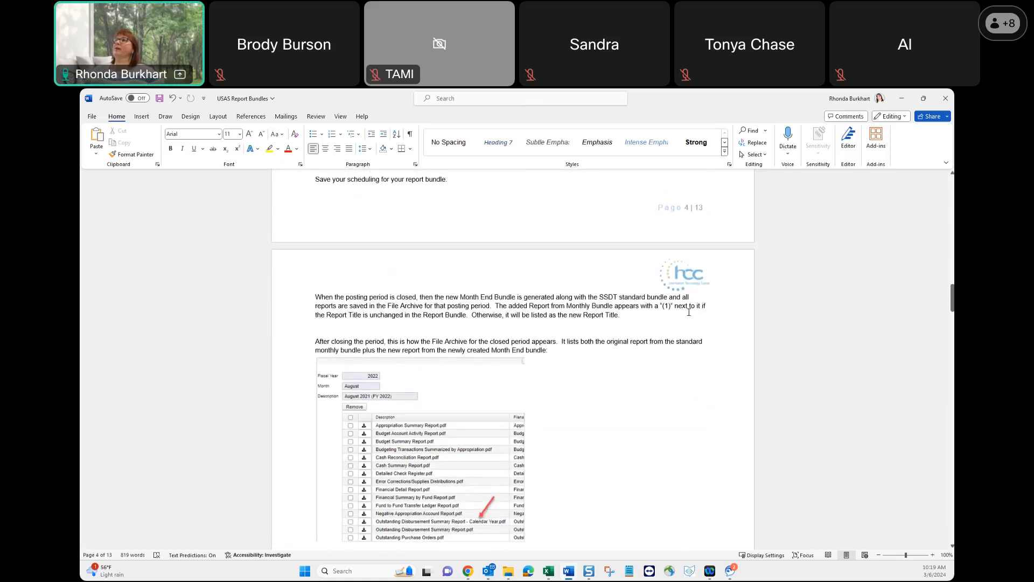
{"action": "left_click_drag", "start_coordinate": [660, 306], "coordinate": [694, 309]}
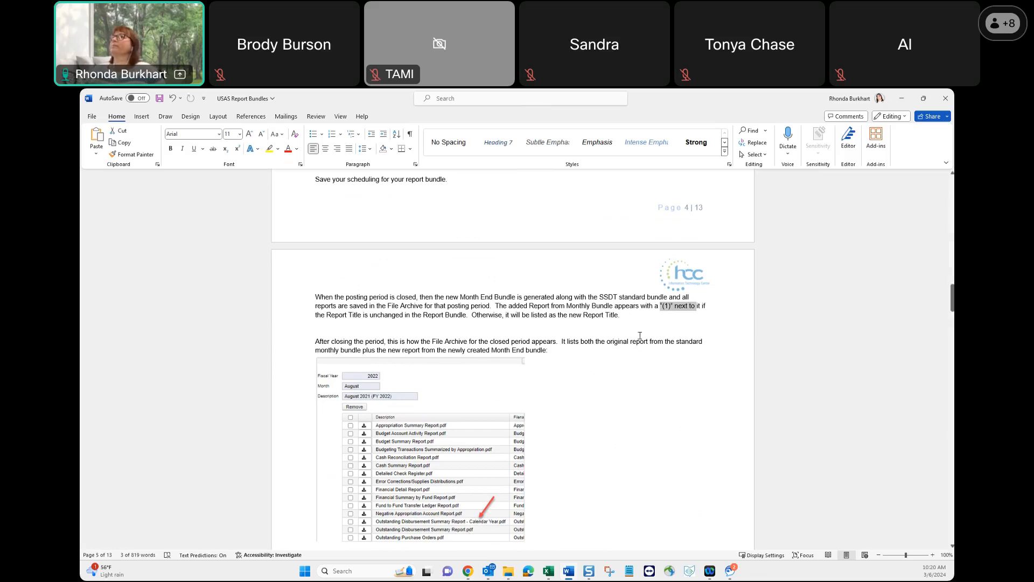
{"action": "left_click", "coordinate": [613, 396]}
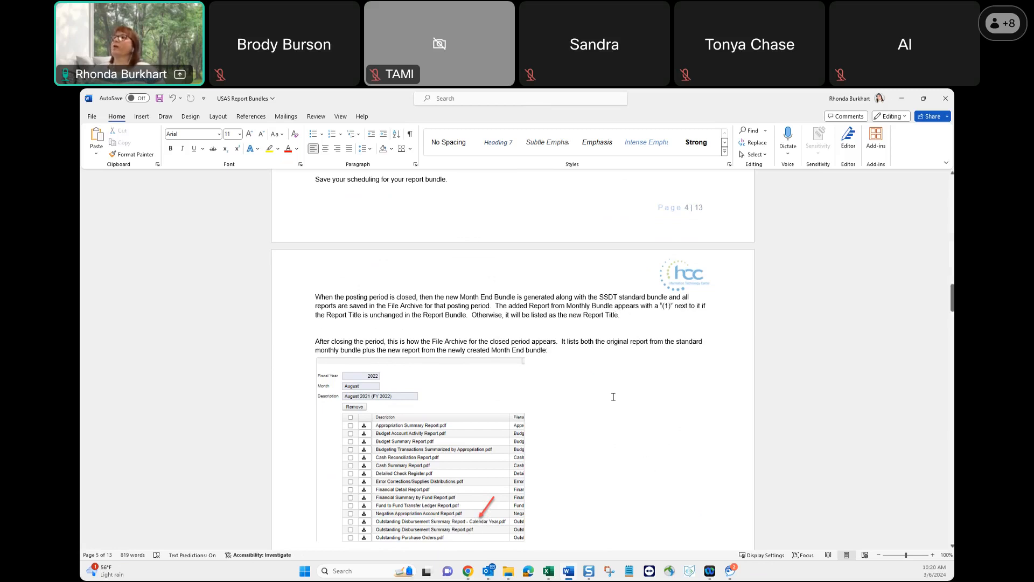
Go back to the guide's section on scheduling a report bundle with the Cron, Event and Immediate options.
{"action": "scroll", "coordinate": [613, 396], "scroll_direction": "down", "scroll_amount": 5}
{"action": "scroll", "coordinate": [609, 405], "scroll_direction": "up", "scroll_amount": 12}
{"action": "scroll", "coordinate": [604, 409], "scroll_direction": "up", "scroll_amount": 5}
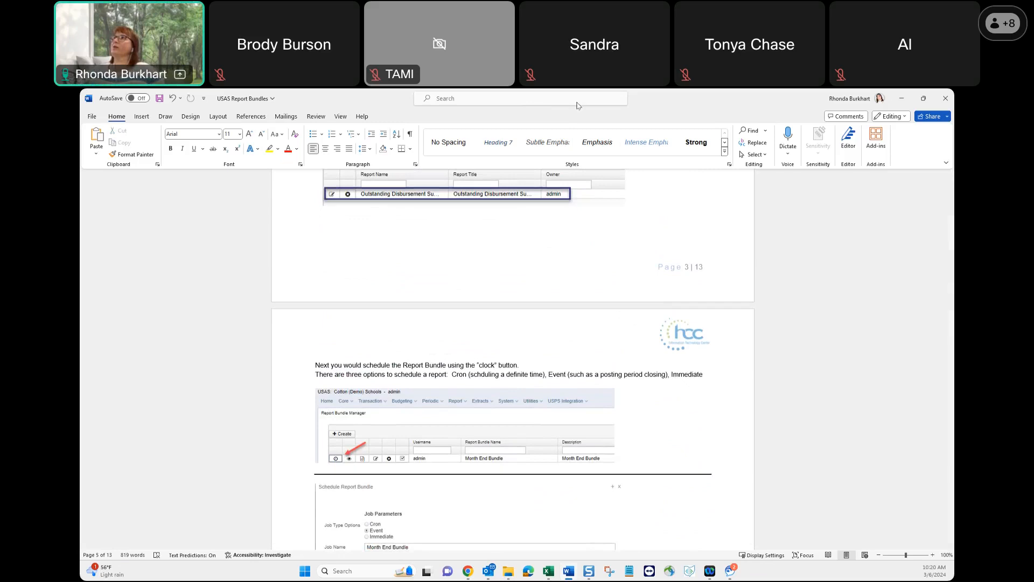